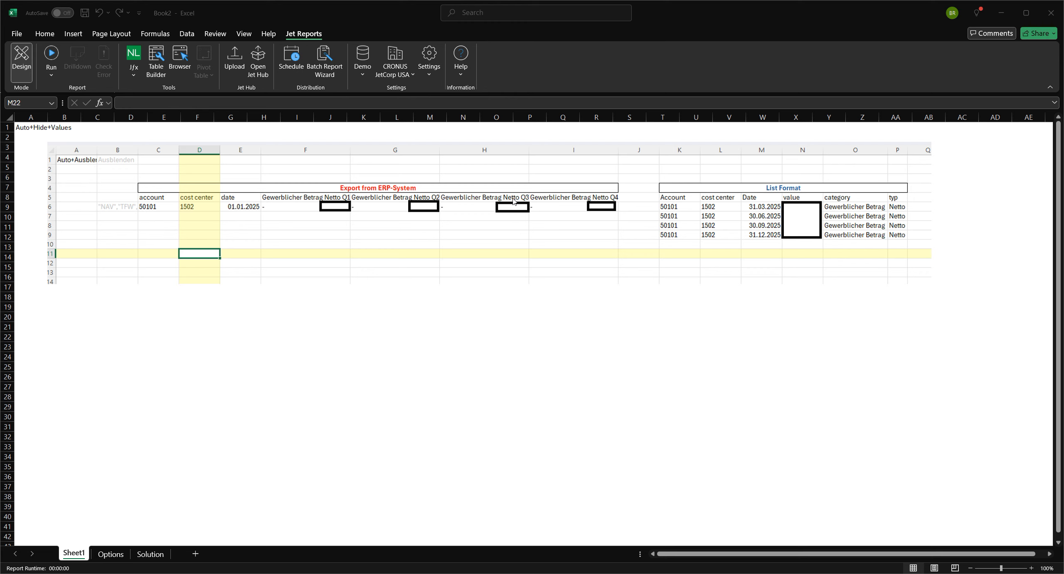
# - Examine the year option and Q1 to Q4 date list on the Options sheet against the target layout on Sheet1
pyautogui.click(115, 555)
pyautogui.click(110, 554)
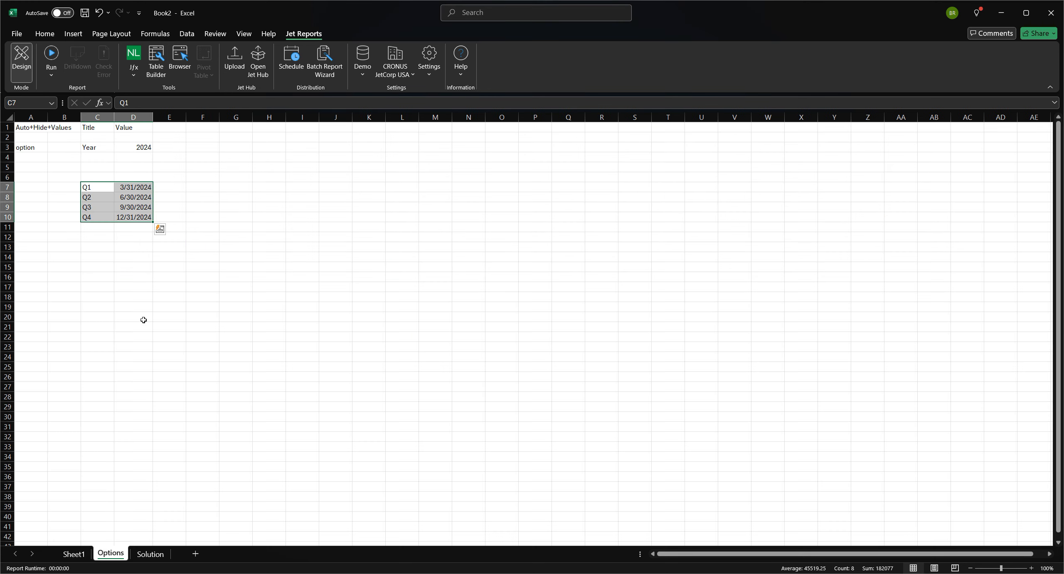
pyautogui.click(133, 148)
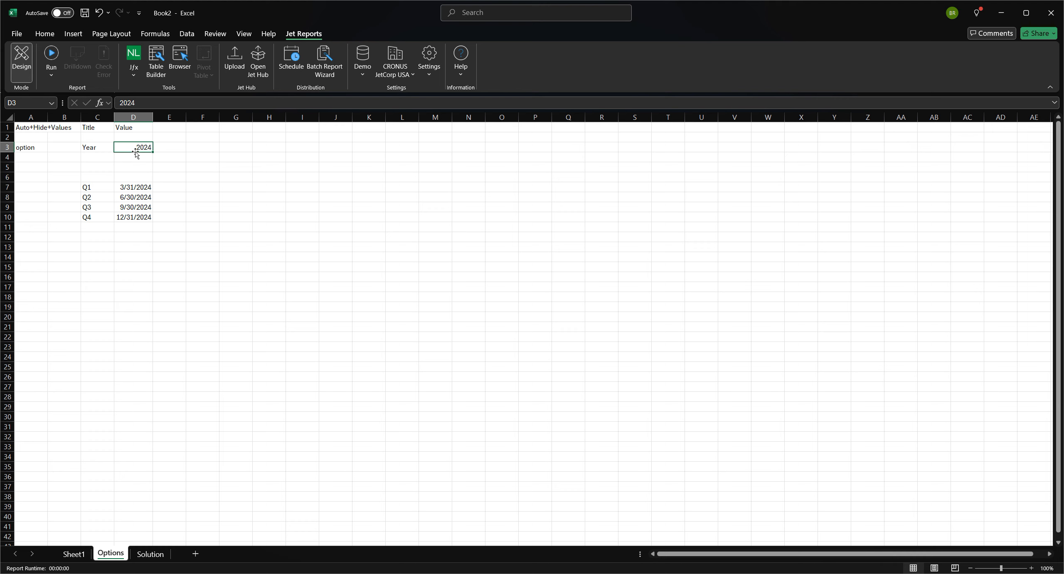
pyautogui.moveTo(88, 190); pyautogui.dragTo(131, 218)
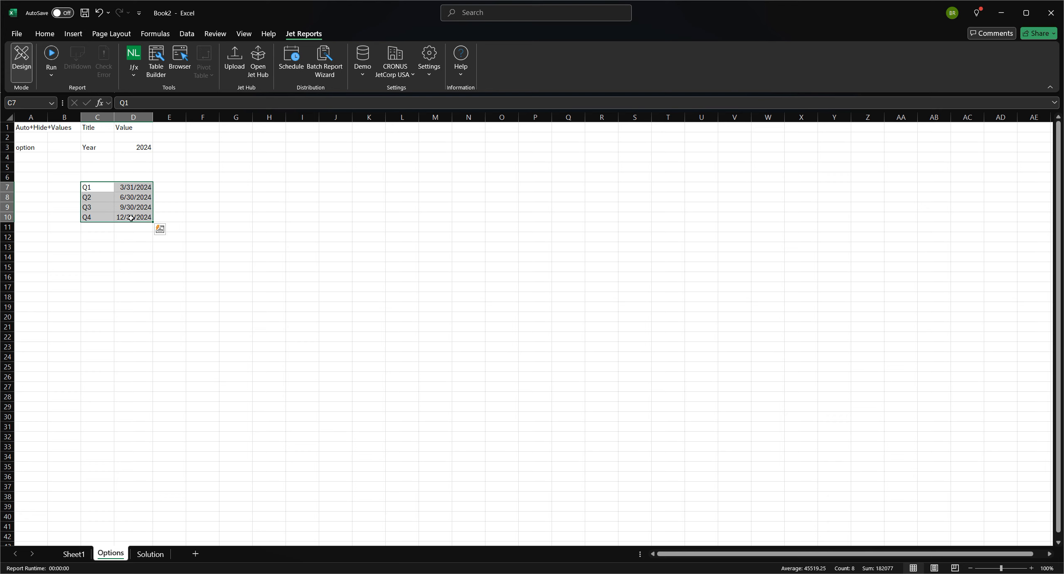
pyautogui.click(89, 191)
pyautogui.press('Down')
pyautogui.press('Down')
pyautogui.press('Down')
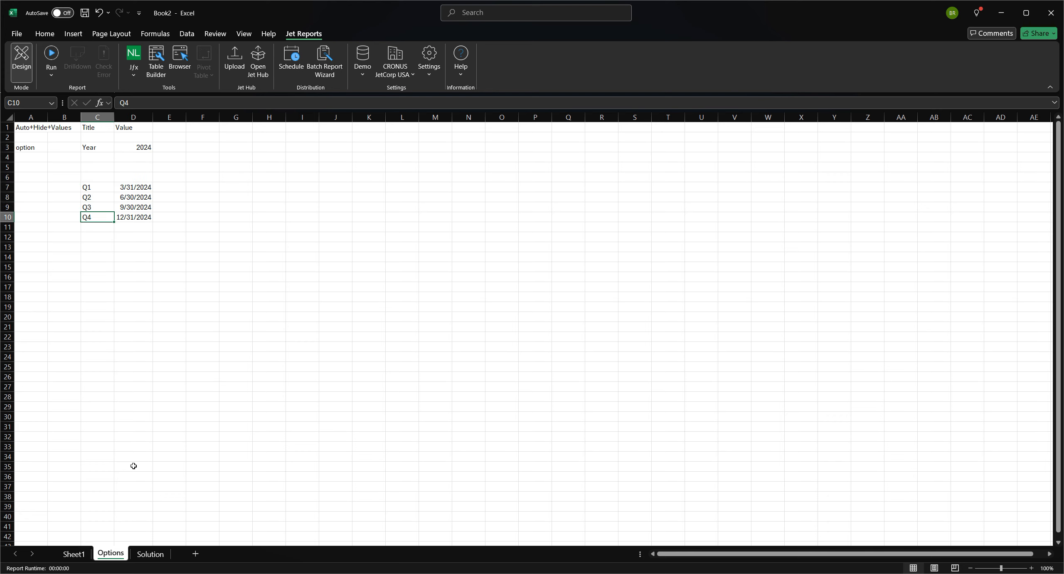
pyautogui.click(75, 553)
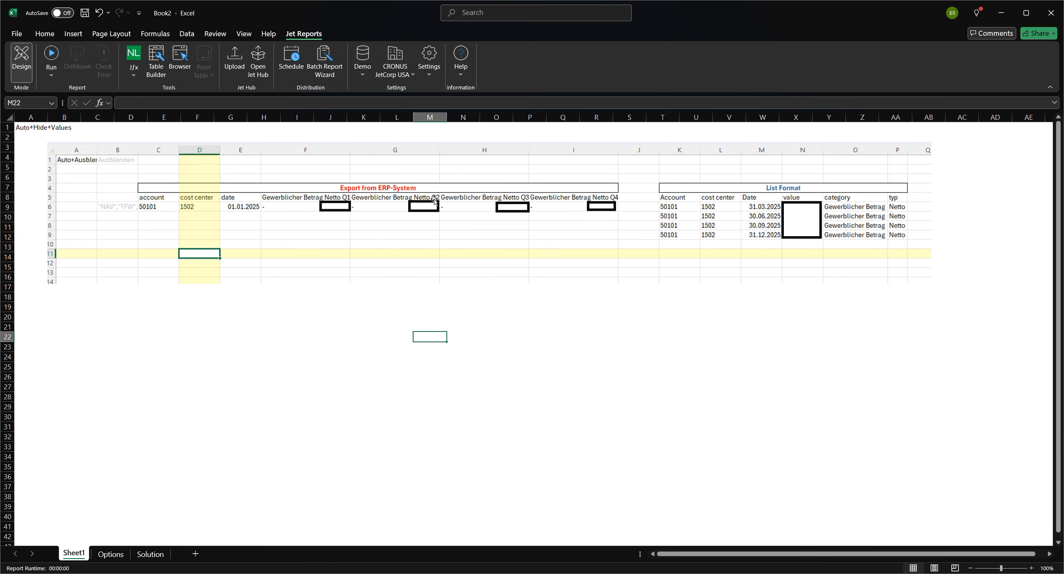
pyautogui.click(116, 555)
pyautogui.moveTo(131, 186); pyautogui.dragTo(129, 214)
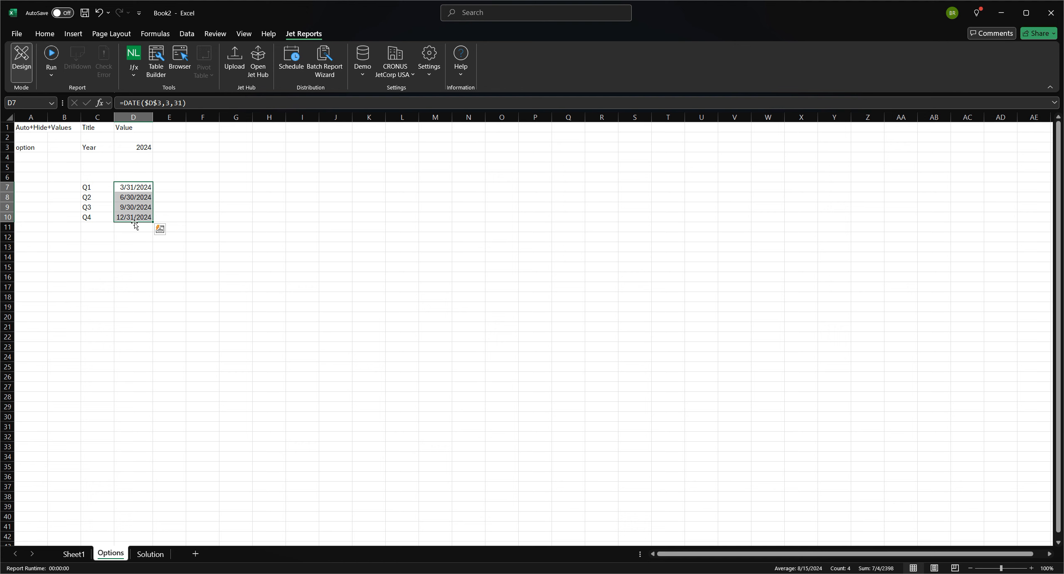
pyautogui.click(74, 553)
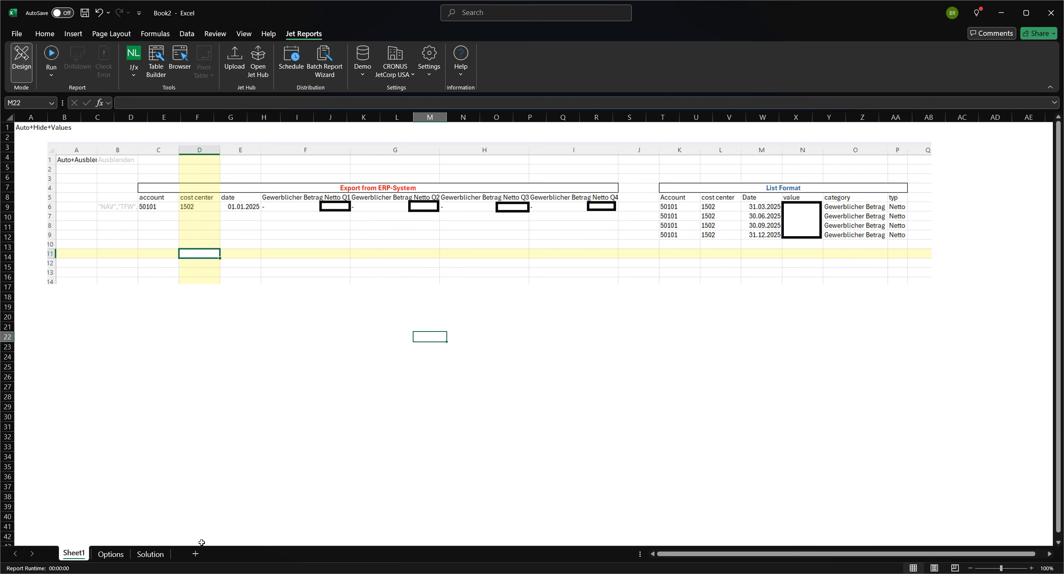
# - Set the Year option in D3 of the Options sheet to 2025
pyautogui.click(120, 556)
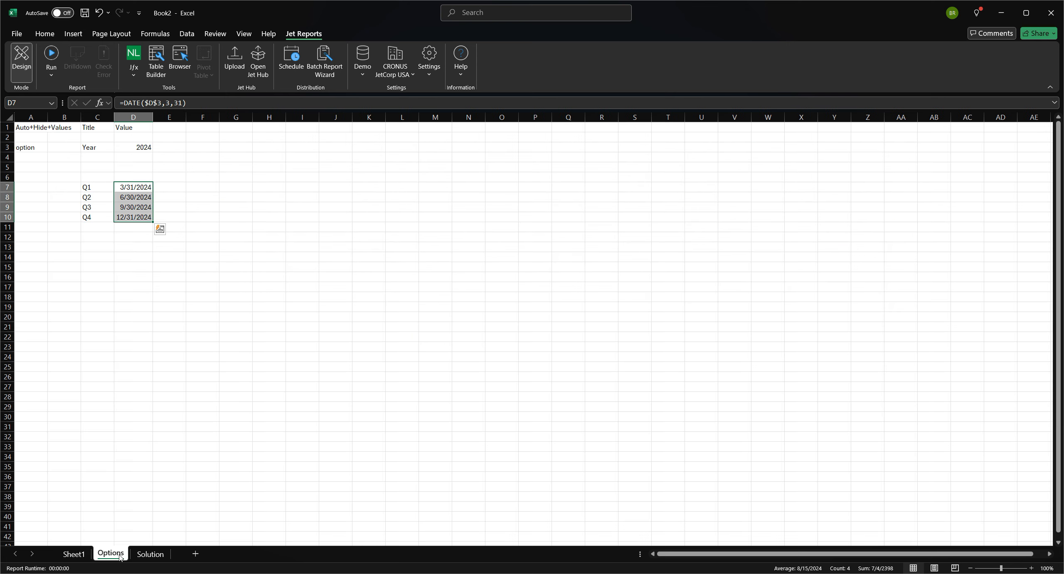
pyautogui.click(137, 150)
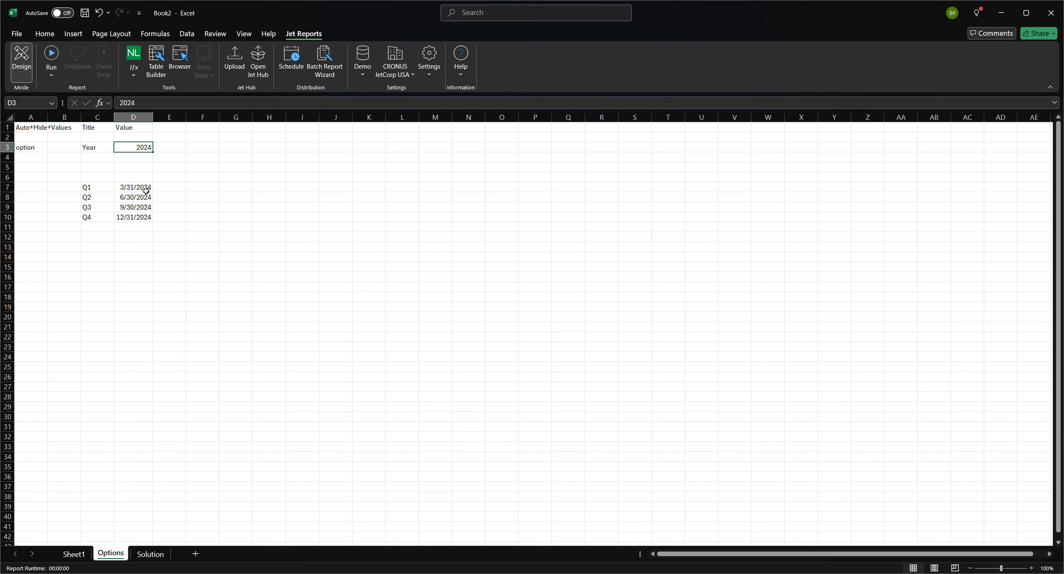
pyautogui.click(146, 189)
pyautogui.click(147, 145)
pyautogui.press('F2')
pyautogui.press('BackSpace')
pyautogui.press('Return')
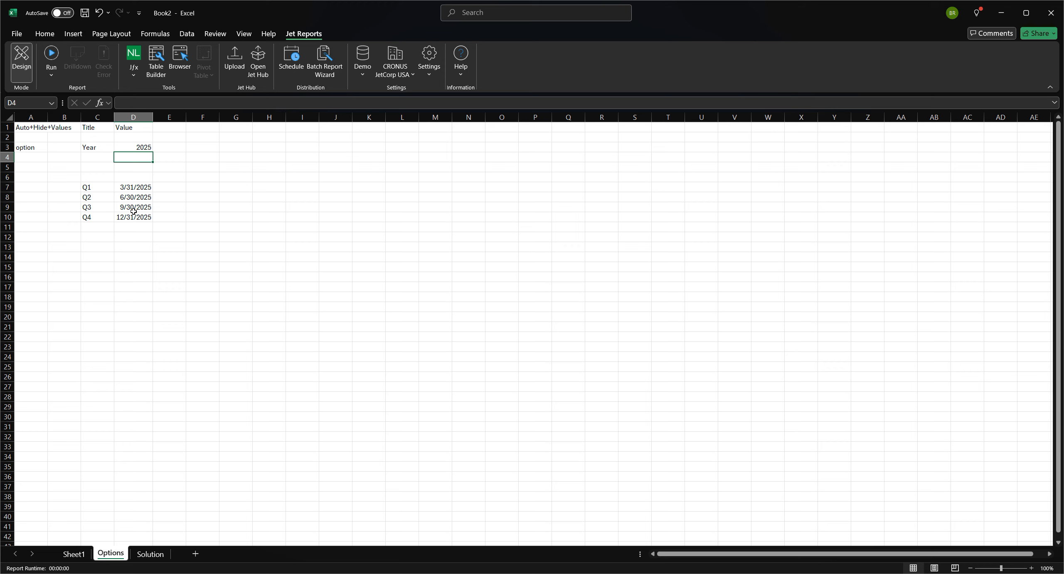
# - Inspect the formulas for the account rows, number and name in C5, E5 and F5 of the Solution sheet
pyautogui.click(149, 554)
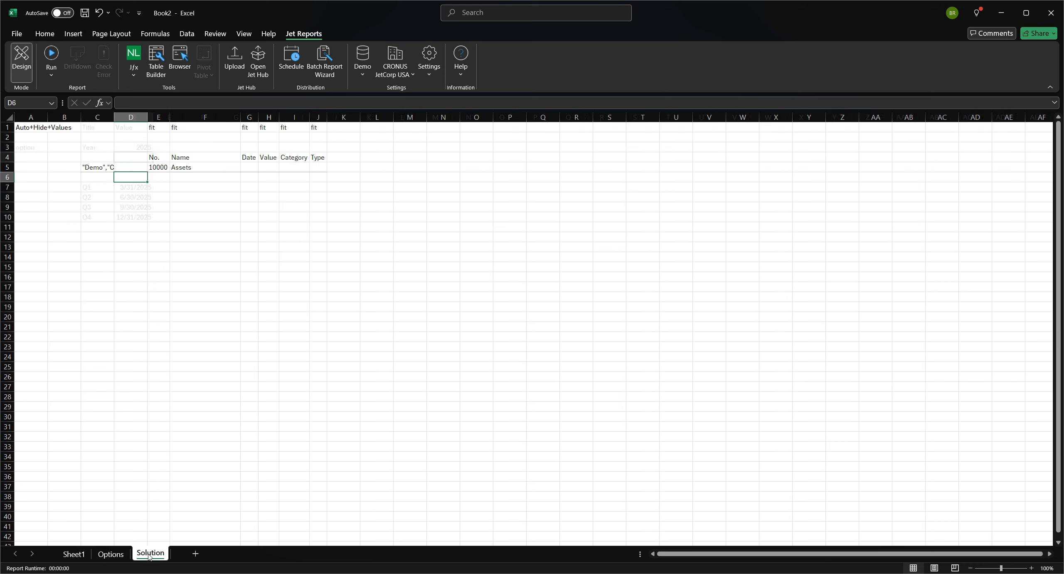
pyautogui.click(103, 168)
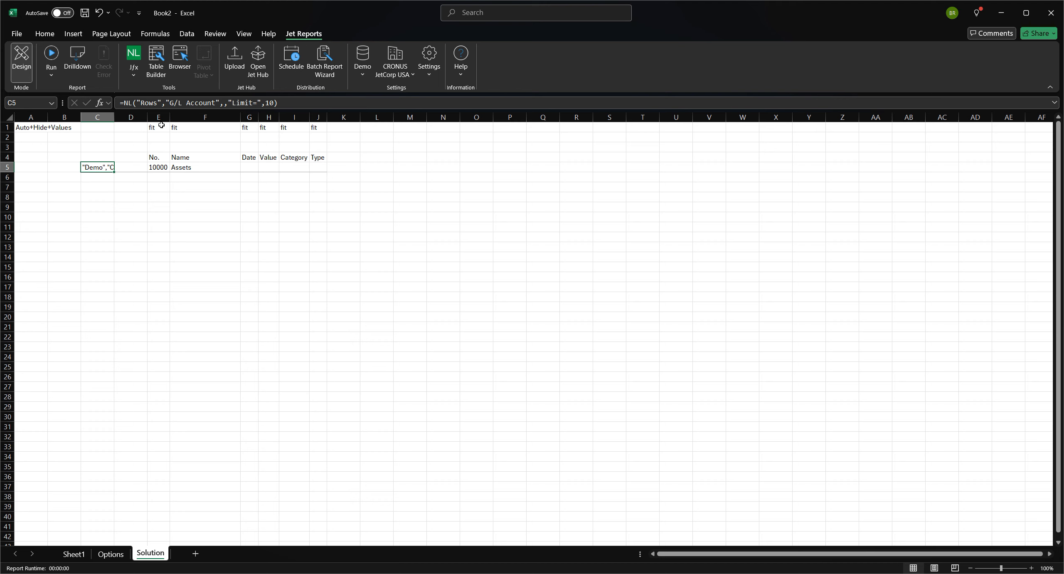
pyautogui.click(153, 169)
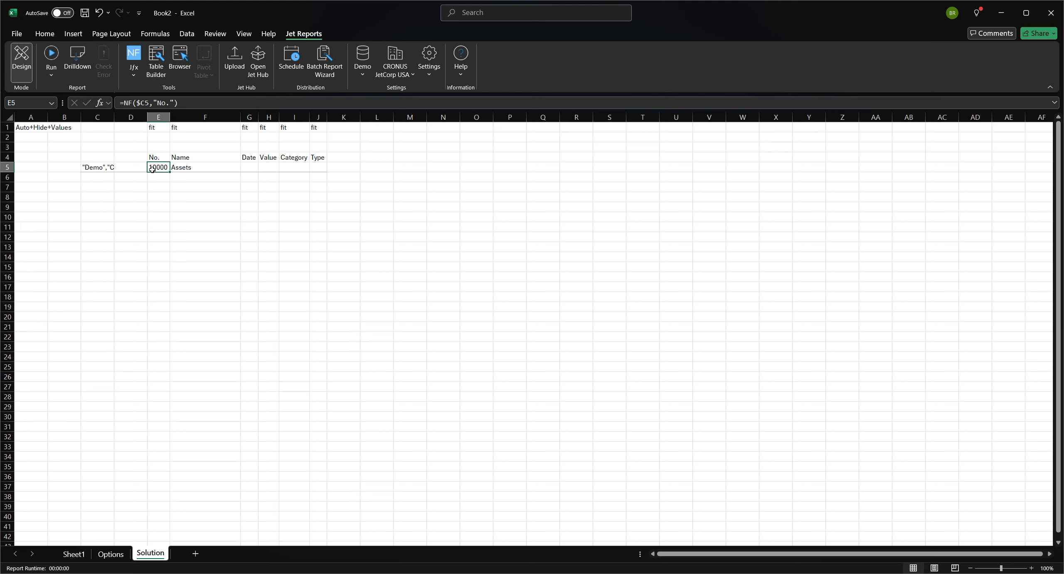
pyautogui.click(199, 168)
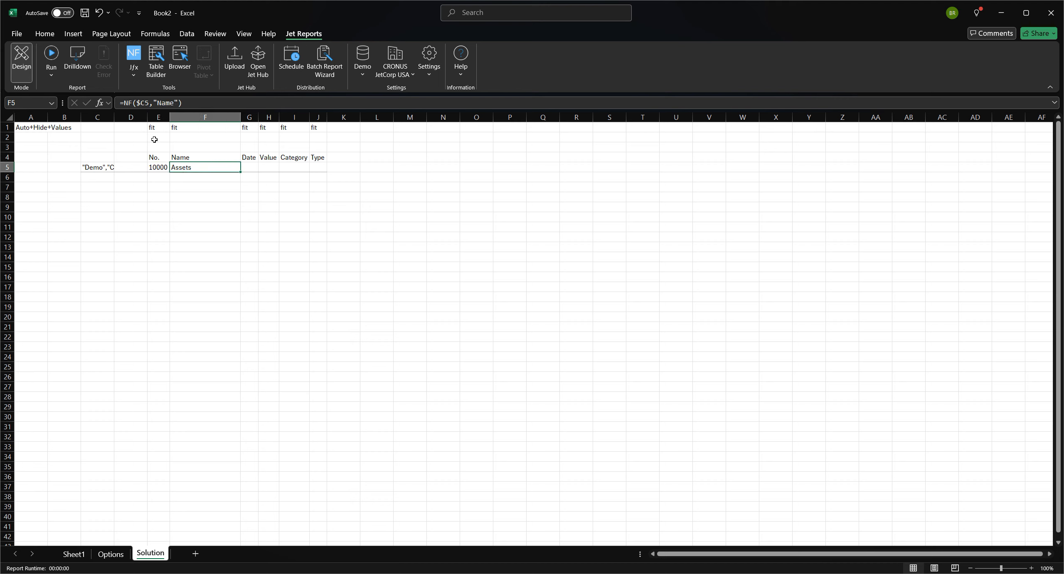
# - Run the report, review the account list and the Date to Type columns, and return to design mode
pyautogui.click(51, 59)
pyautogui.click(628, 405)
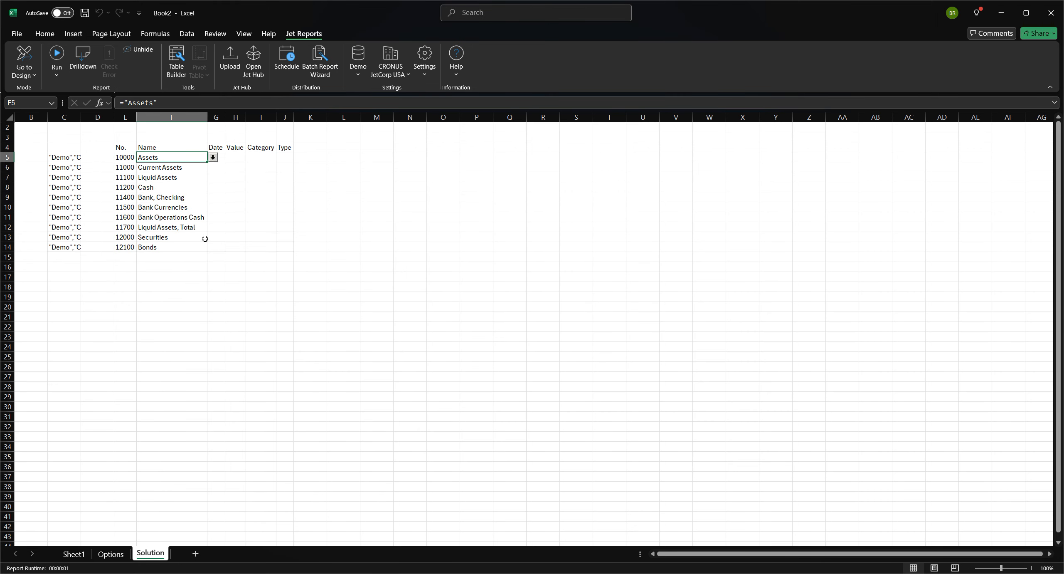
pyautogui.click(77, 555)
pyautogui.click(147, 554)
pyautogui.moveTo(125, 158); pyautogui.dragTo(158, 247)
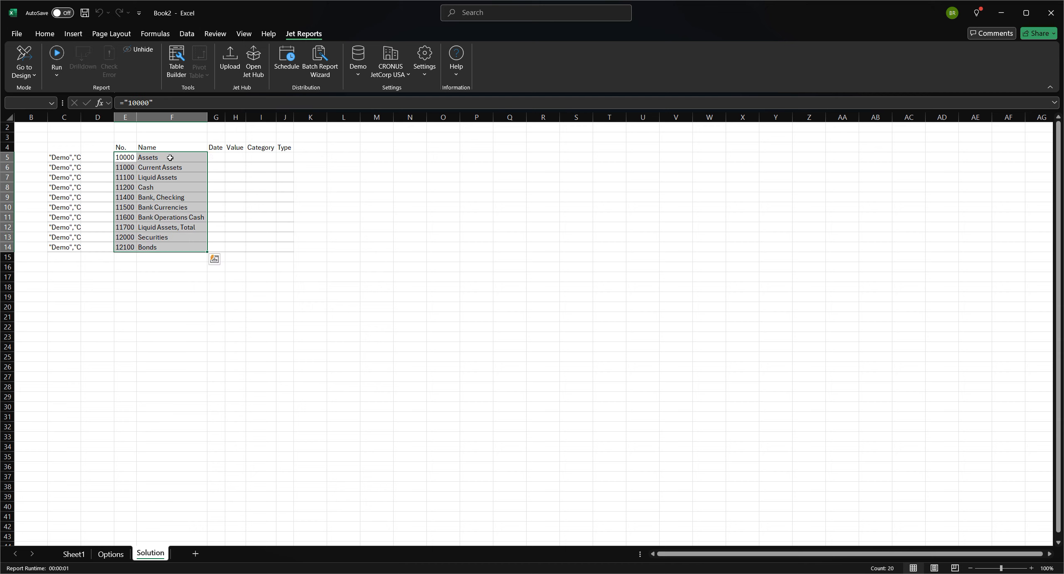
pyautogui.moveTo(216, 158); pyautogui.dragTo(548, 167)
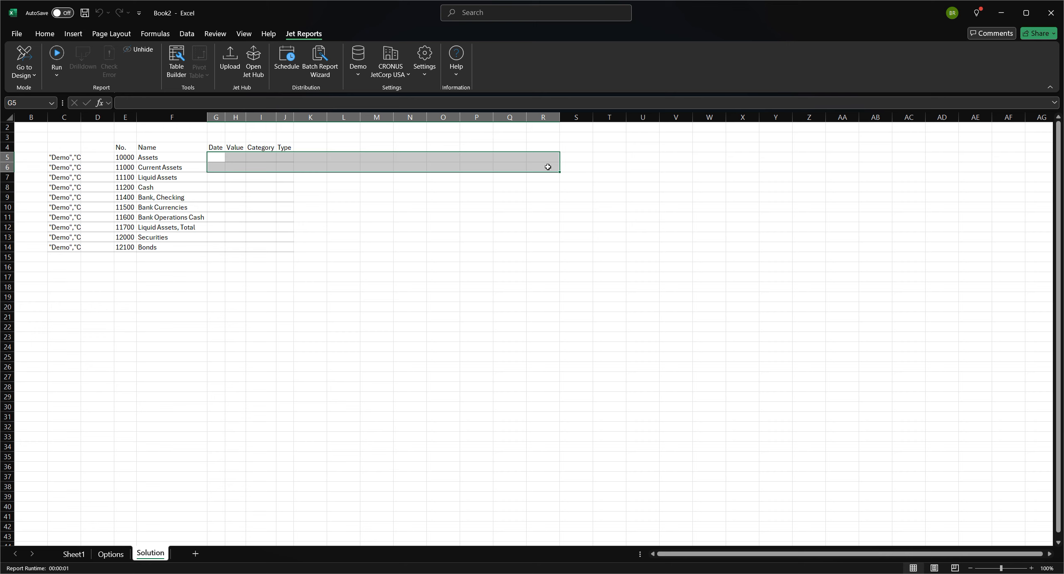
pyautogui.click(243, 406)
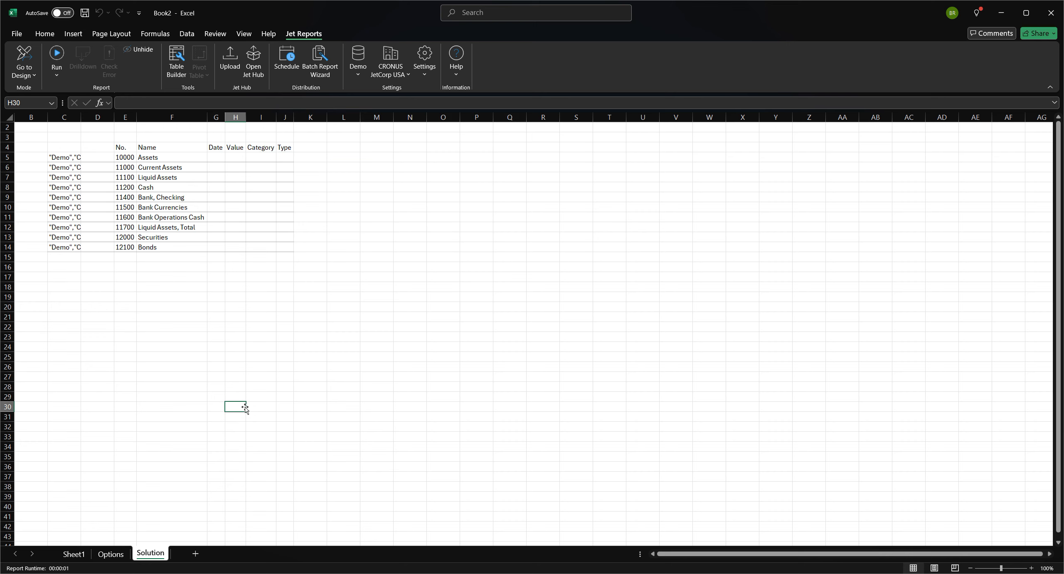
pyautogui.click(24, 58)
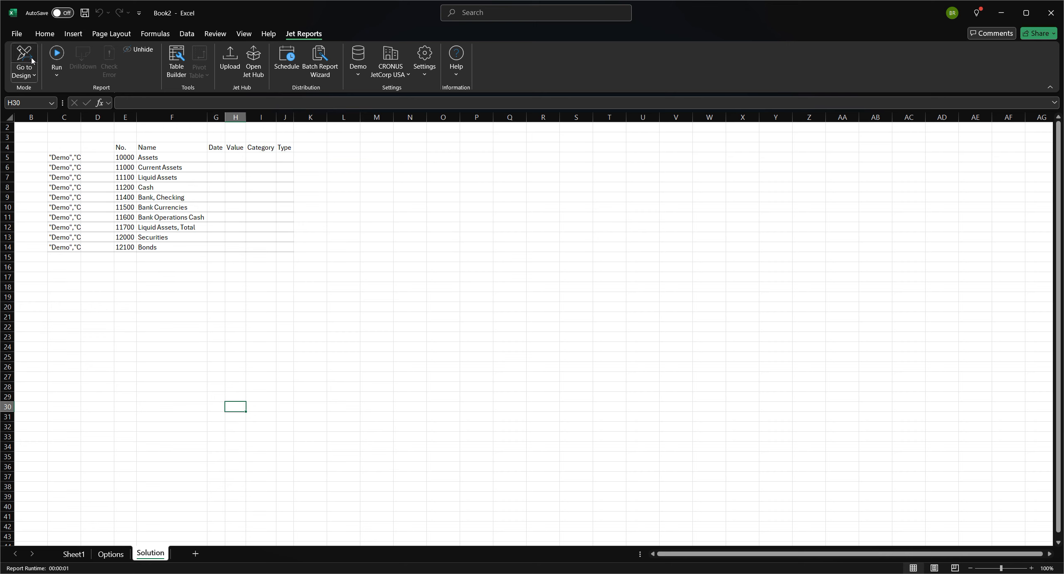
# - Start an NL function in cell D5 of the Solution sheet with What set to "Rows"
pyautogui.click(110, 554)
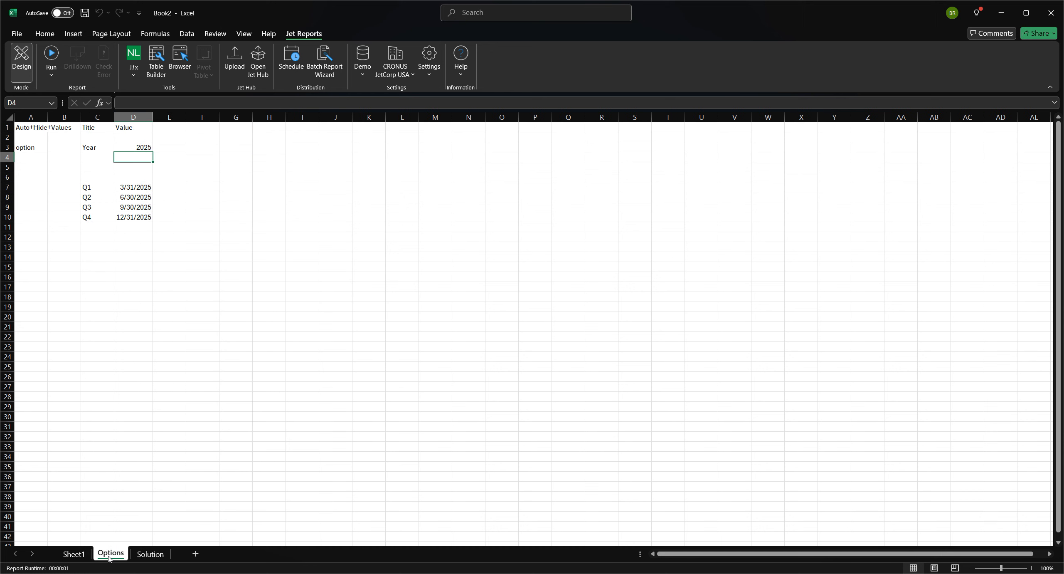
pyautogui.click(74, 553)
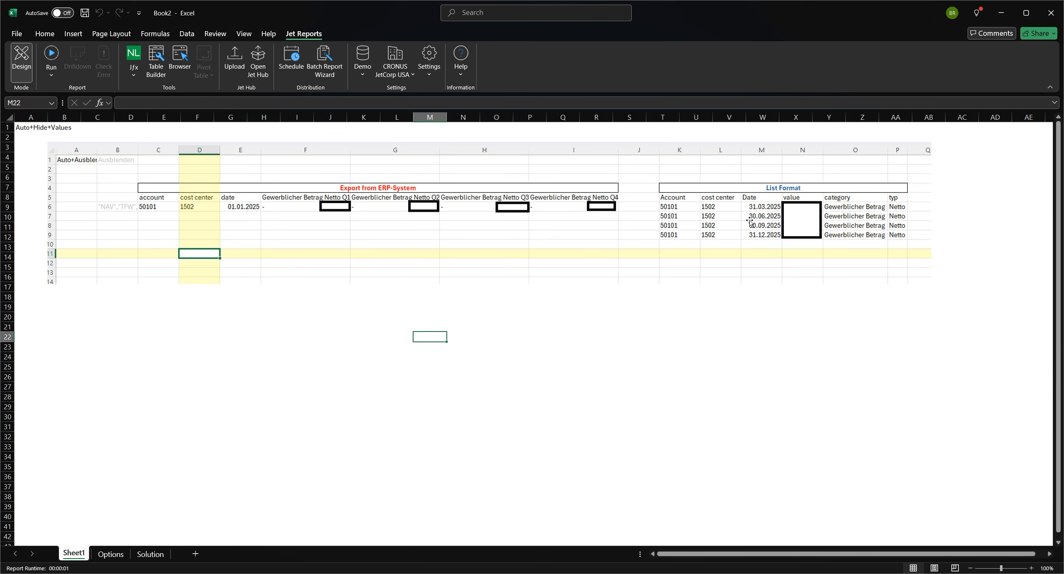
pyautogui.click(149, 555)
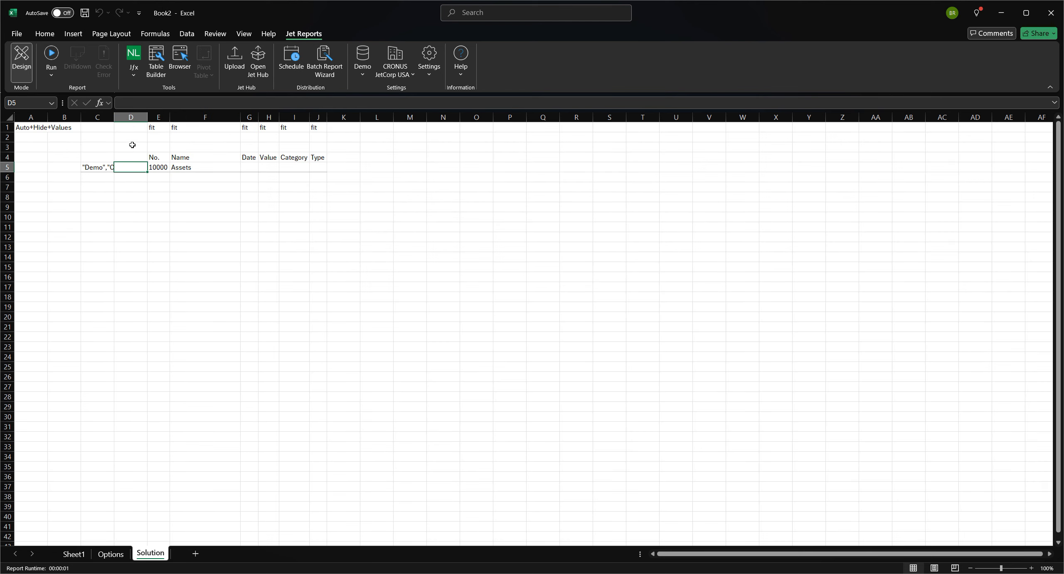
pyautogui.click(142, 68)
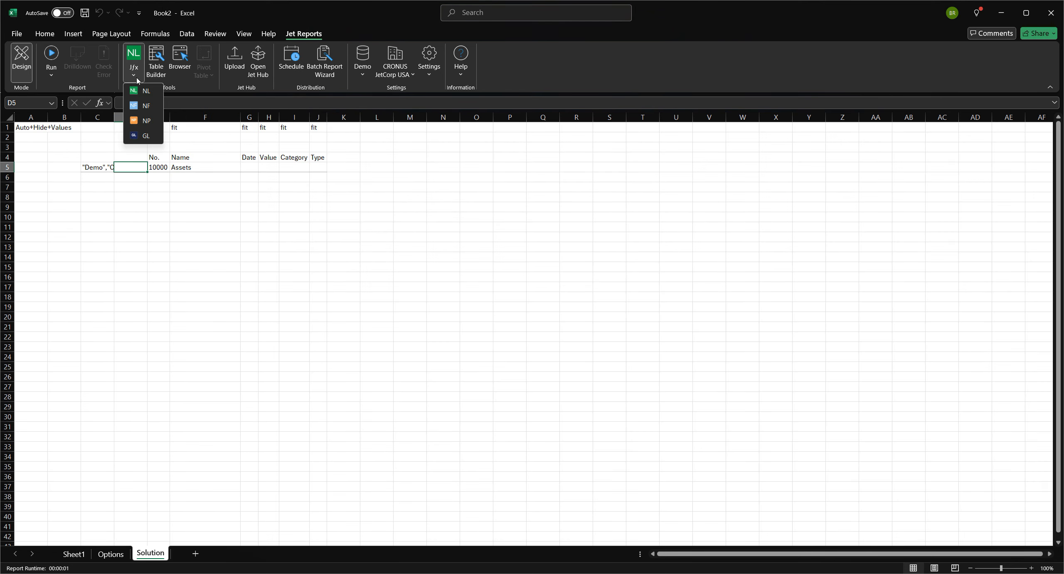
pyautogui.click(141, 91)
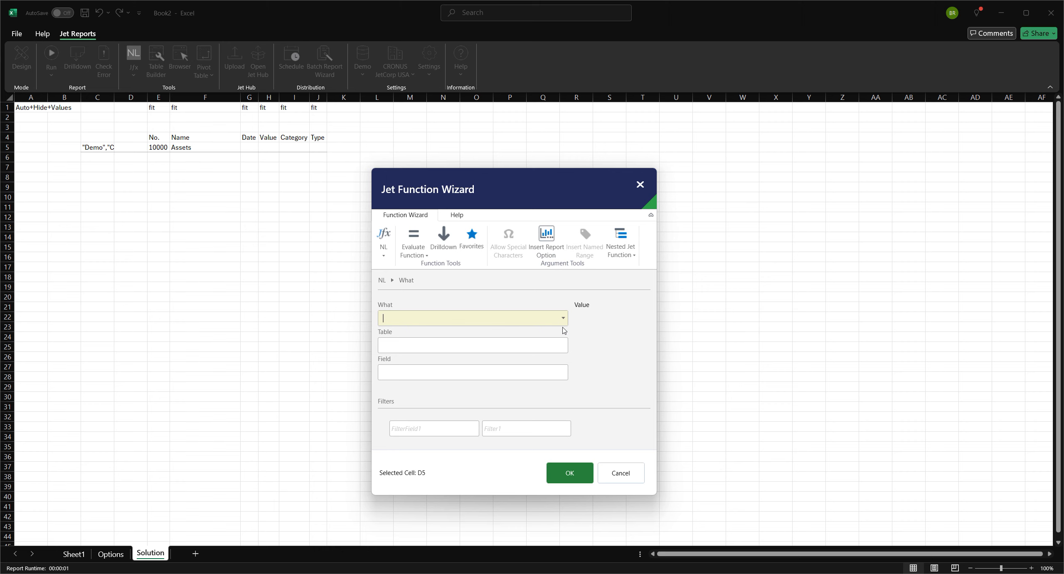
pyautogui.click(563, 320)
pyautogui.click(489, 381)
# - Use the quarter labels in Options C7:C10 as the NL function's table, leave Field empty and insert the function into the Solution sheet
pyautogui.click(407, 348)
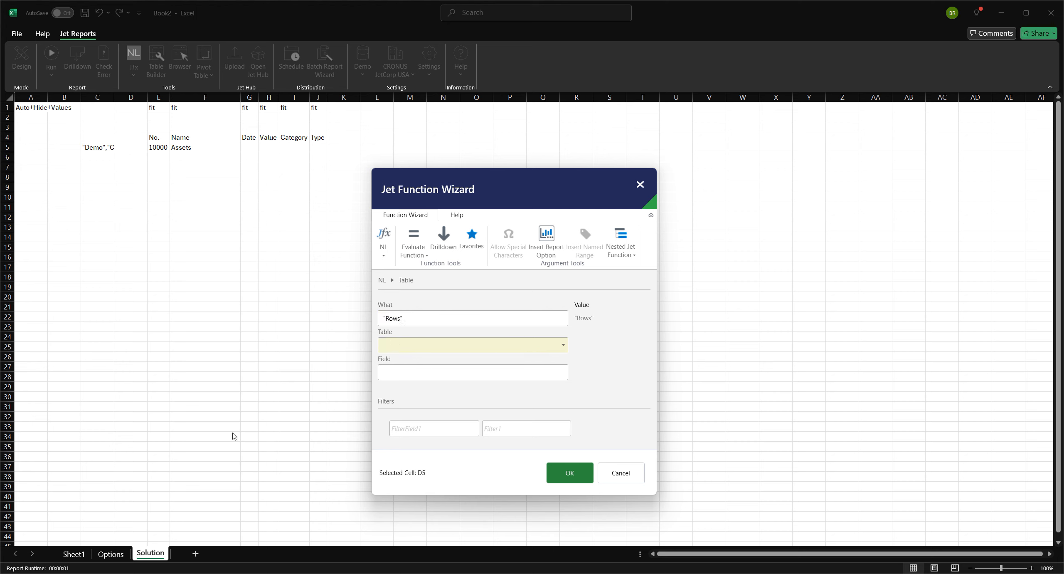
pyautogui.click(120, 556)
pyautogui.moveTo(96, 166); pyautogui.dragTo(95, 197)
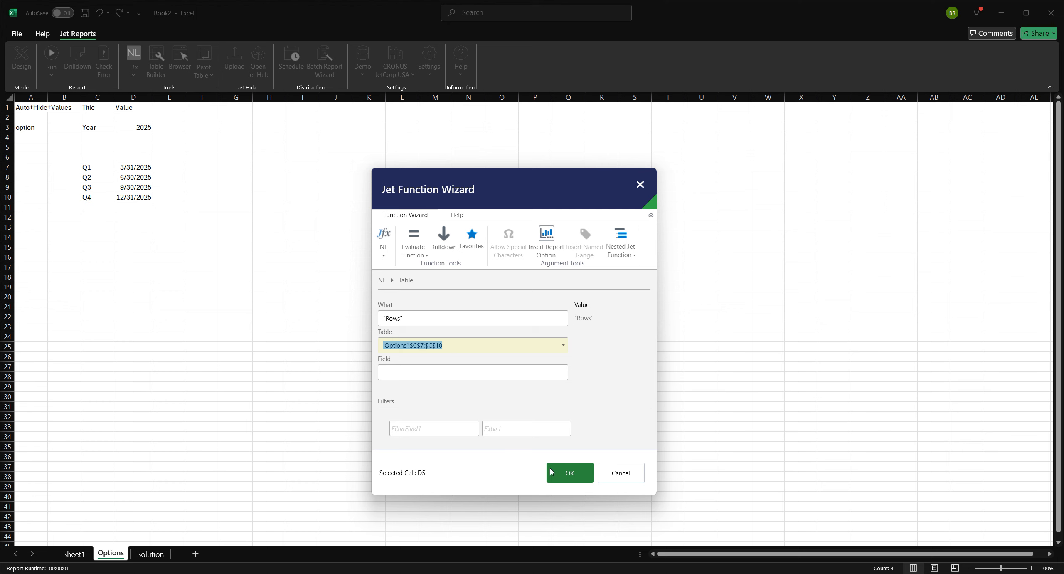
pyautogui.click(468, 376)
pyautogui.click(564, 373)
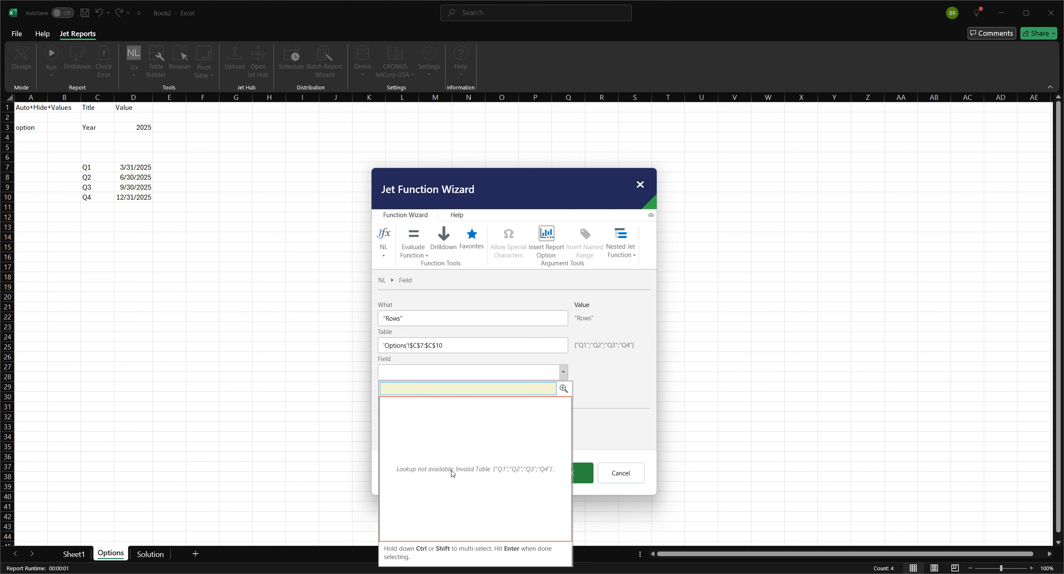
pyautogui.click(607, 416)
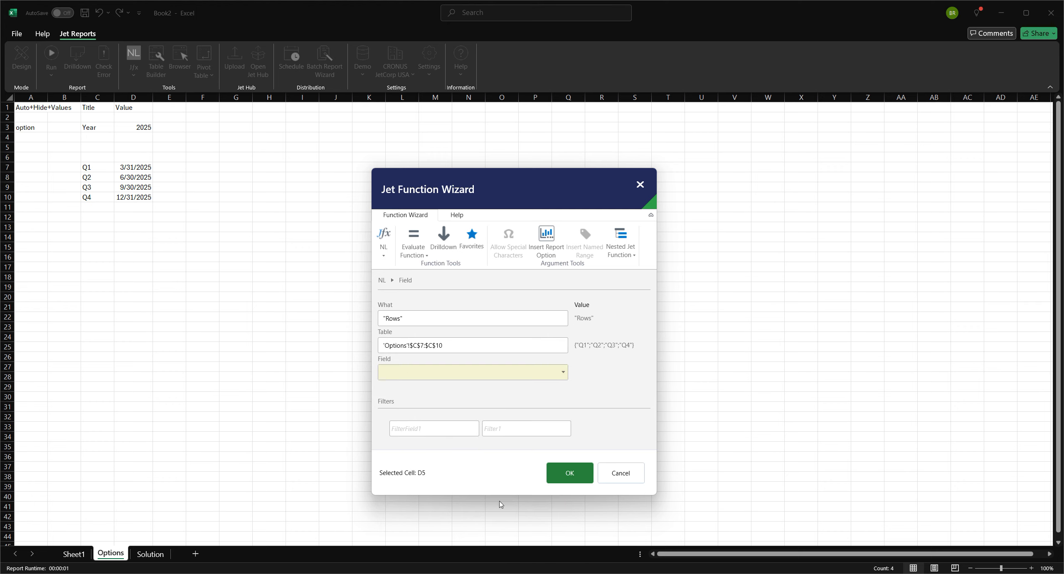
pyautogui.click(570, 473)
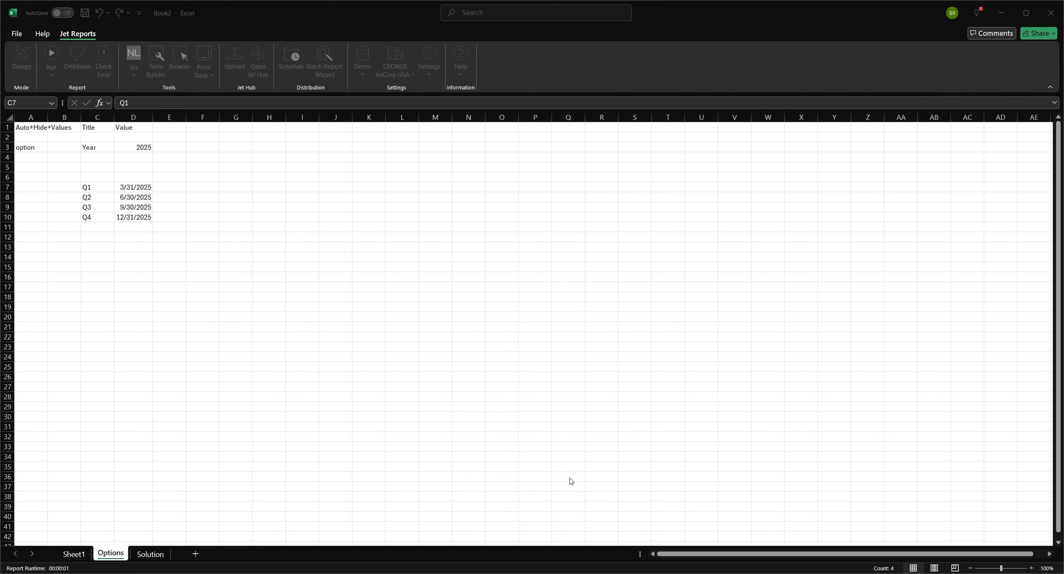
pyautogui.click(150, 554)
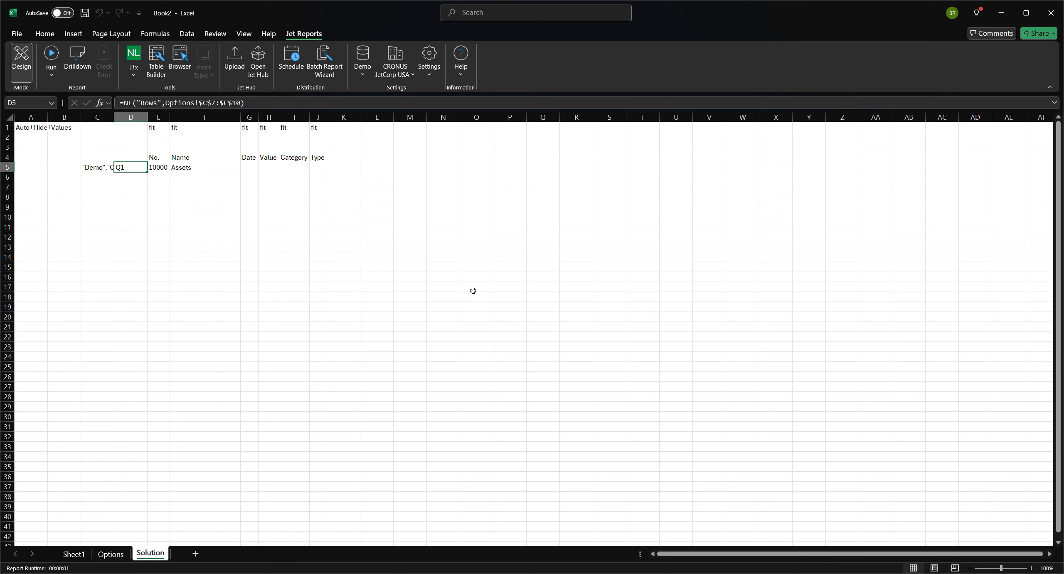
# - Run the report, review the Q1 to Q4 rows of each account, and return to design mode
pyautogui.click(516, 288)
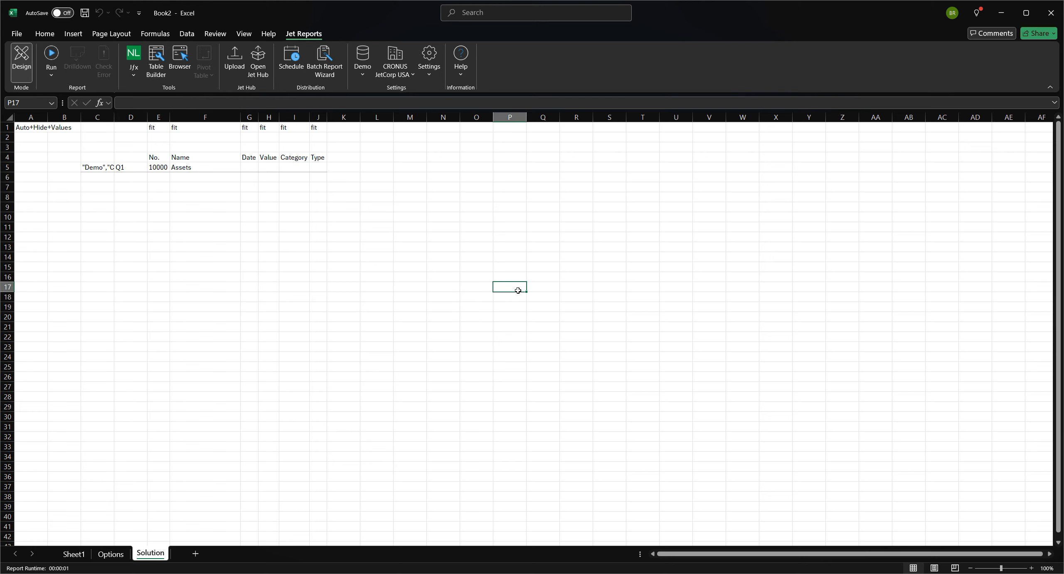
pyautogui.click(54, 60)
pyautogui.click(623, 404)
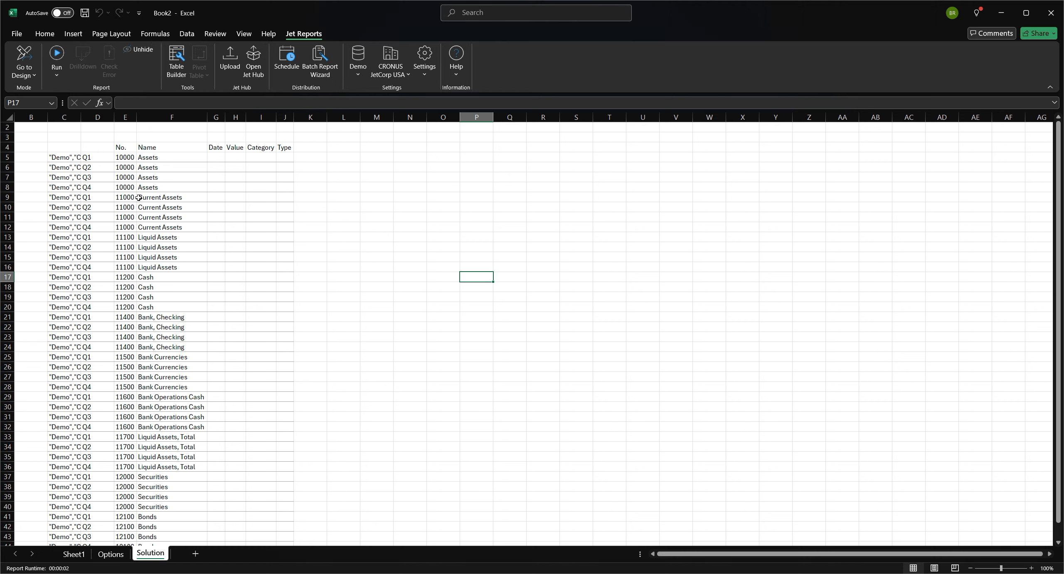
pyautogui.moveTo(101, 159); pyautogui.dragTo(262, 187)
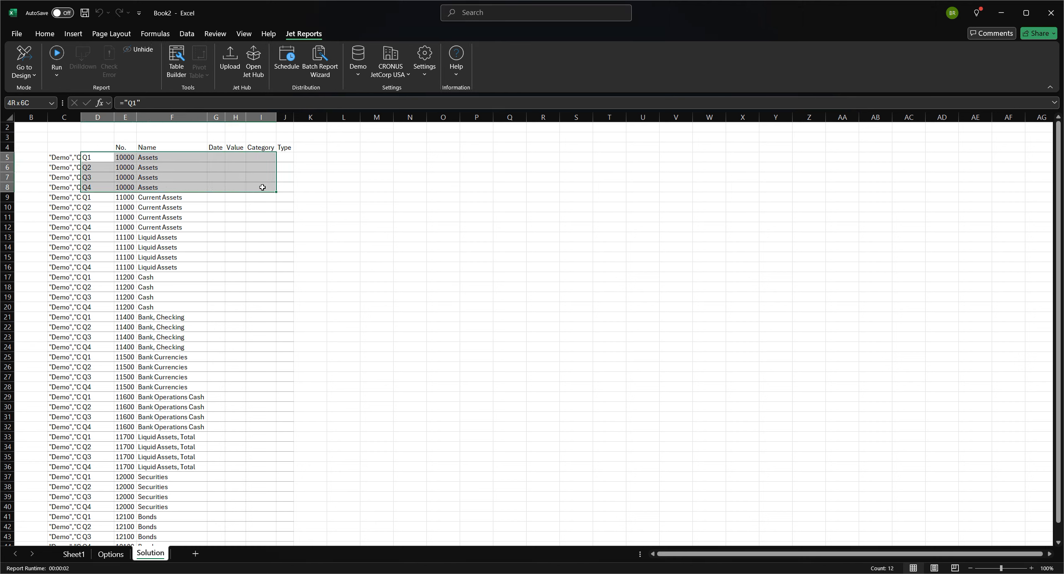
pyautogui.moveTo(85, 198); pyautogui.dragTo(192, 225)
pyautogui.moveTo(93, 240); pyautogui.dragTo(192, 268)
pyautogui.moveTo(84, 281); pyautogui.dragTo(144, 306)
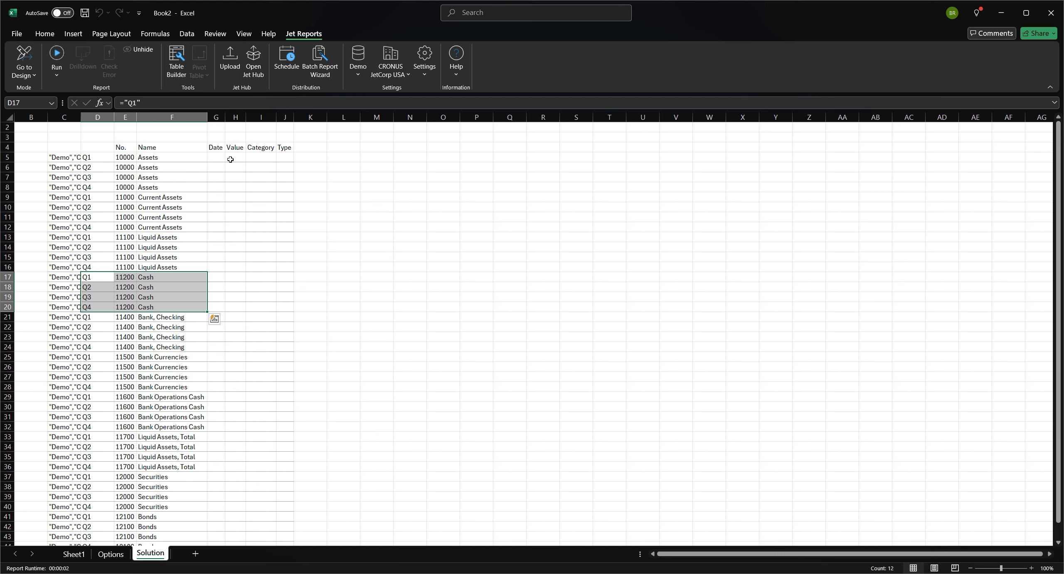
pyautogui.click(34, 83)
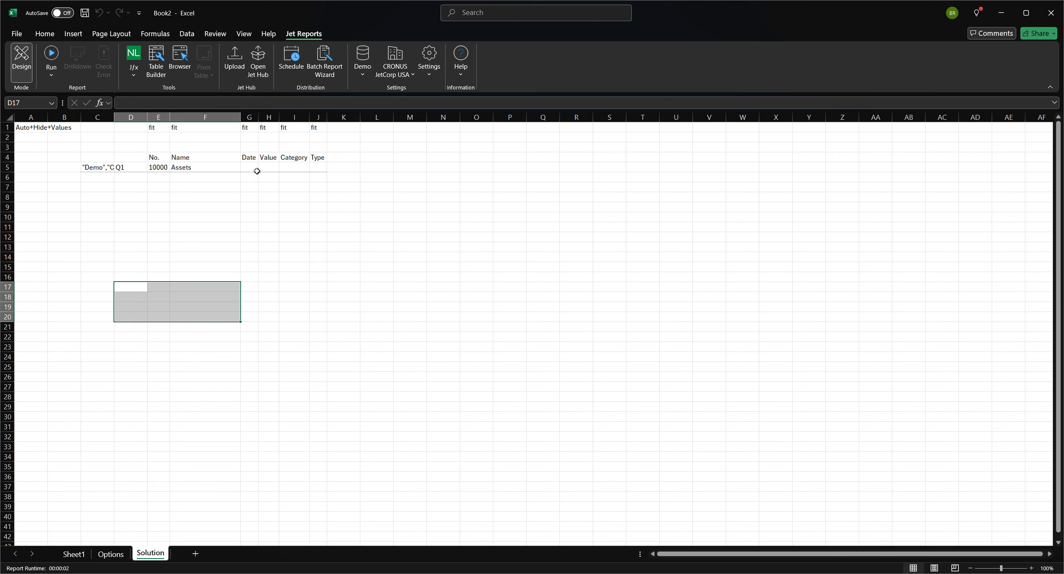
# - Remove the borders from cells C5:J5 of the Solution sheet
pyautogui.moveTo(95, 168); pyautogui.dragTo(318, 167)
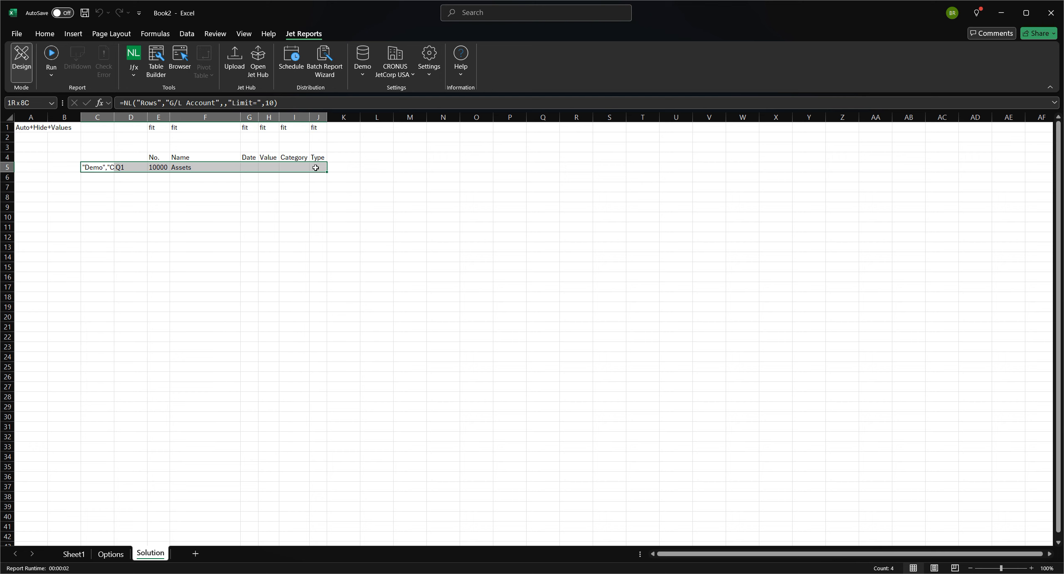
pyautogui.click(45, 34)
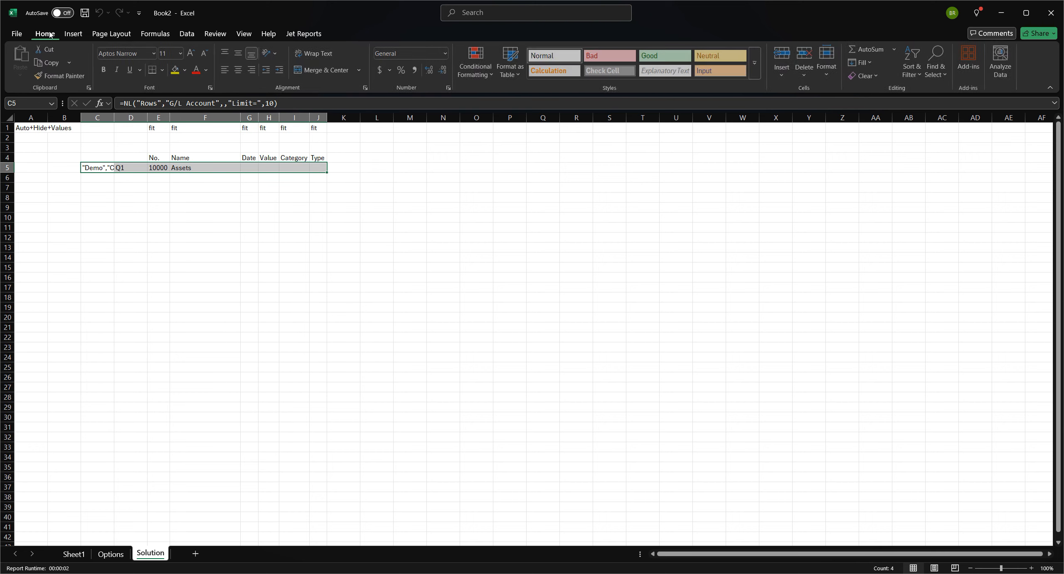
pyautogui.click(164, 71)
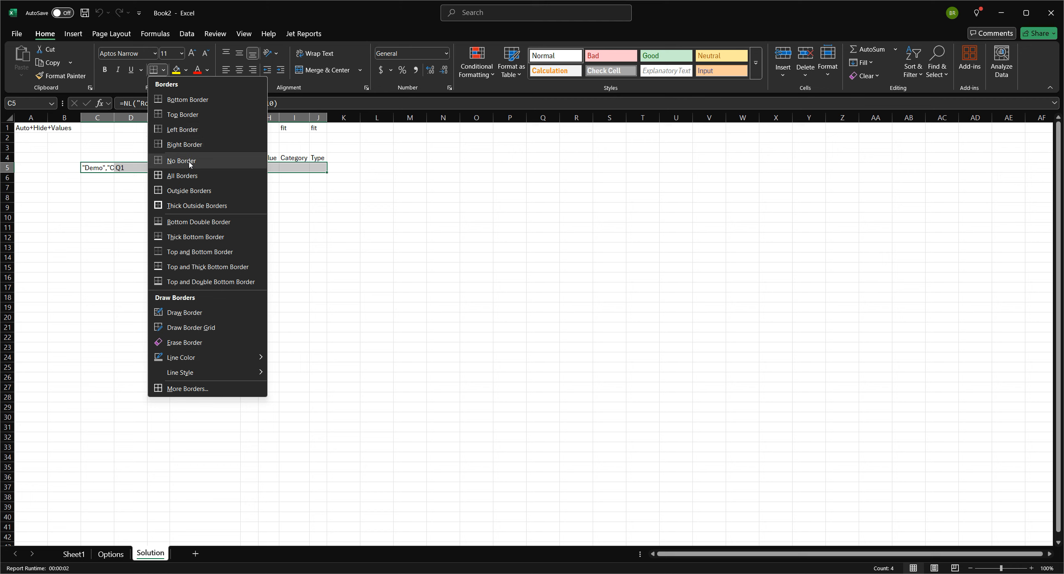
pyautogui.click(183, 175)
pyautogui.click(269, 237)
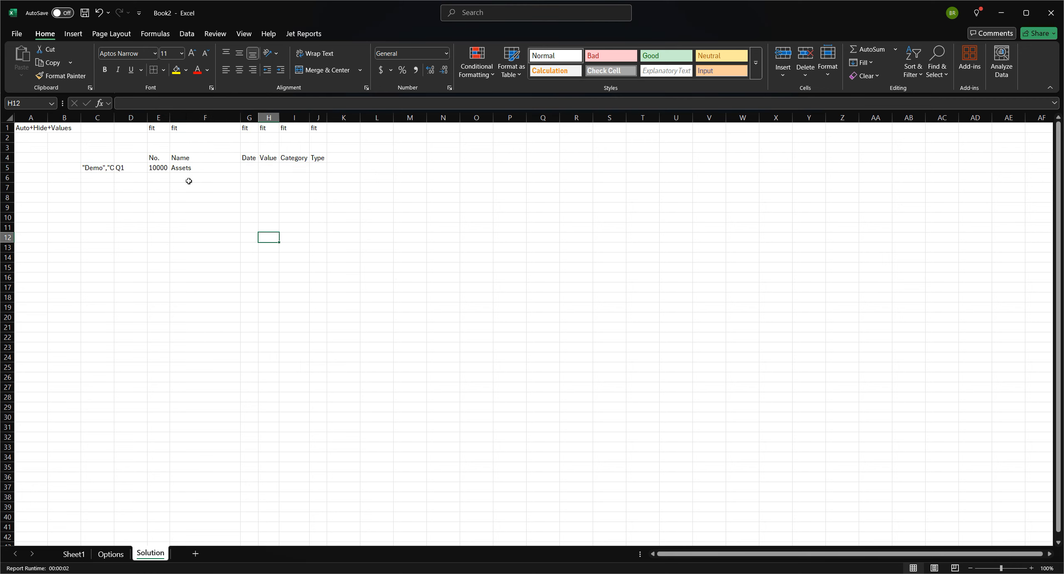
# - Start a VLOOKUP formula in Date cell G5 with the column-locked reference $D5 as its lookup value
pyautogui.click(245, 170)
pyautogui.write('=v')
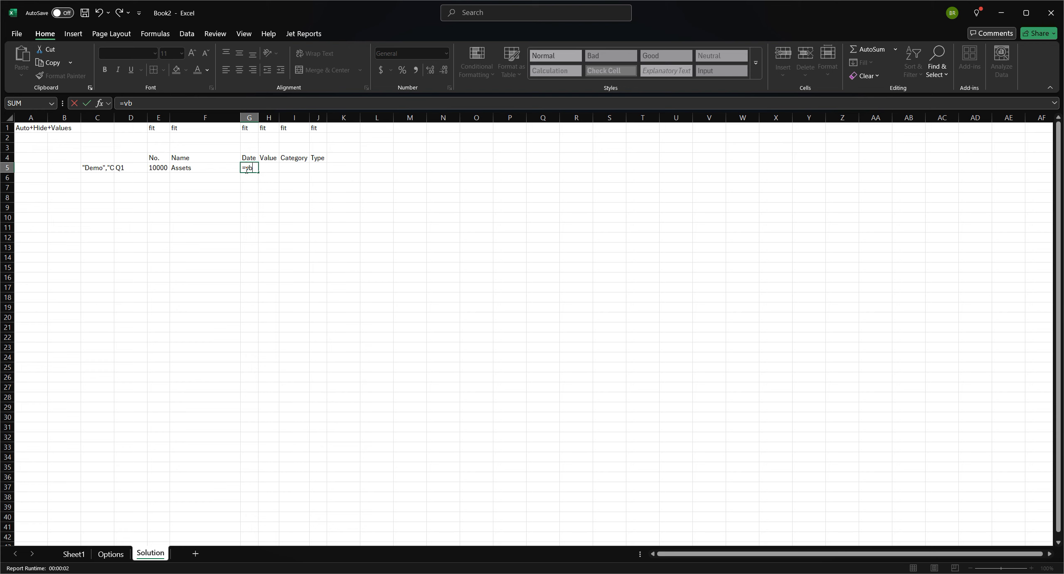
pyautogui.write('loo')
pyautogui.press('Tab')
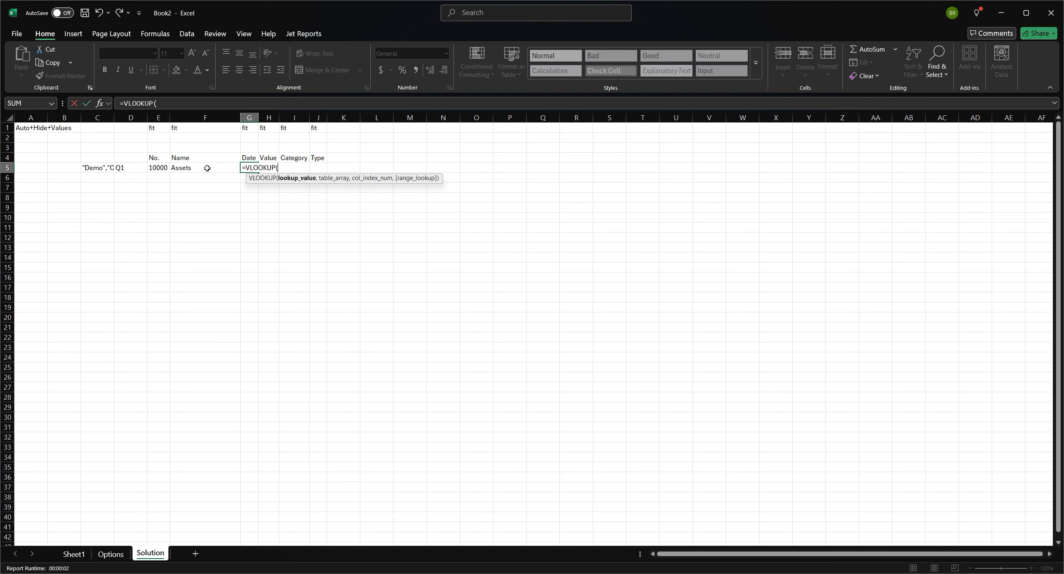
pyautogui.click(131, 166)
pyautogui.press('F4')
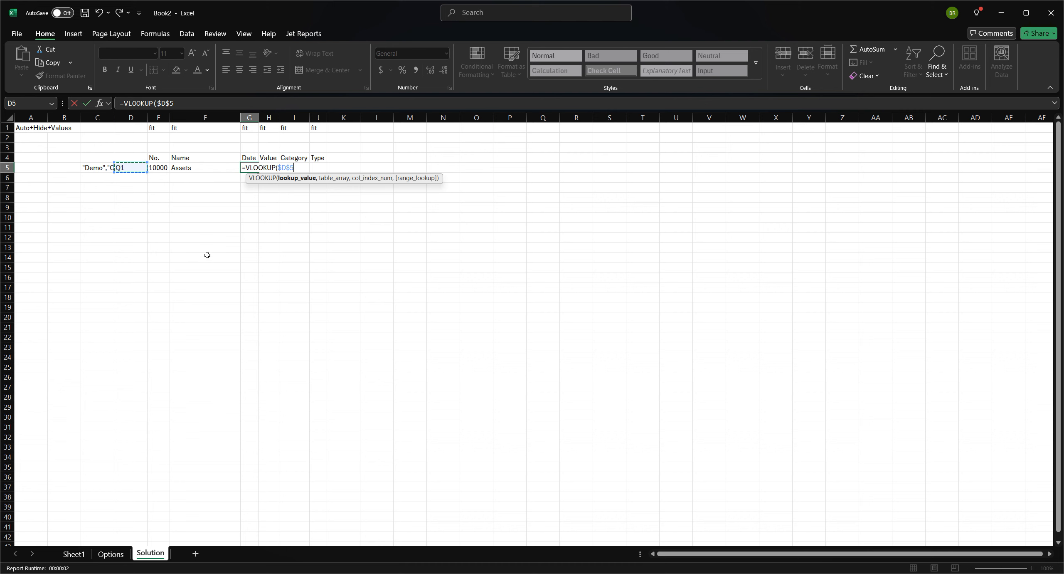
pyautogui.press('F4')
pyautogui.press('F4')
pyautogui.write(',')
# - Complete the VLOOKUP with table range Options!$C$7:$D$10, column index 2 and FALSE for an exact match
pyautogui.click(111, 554)
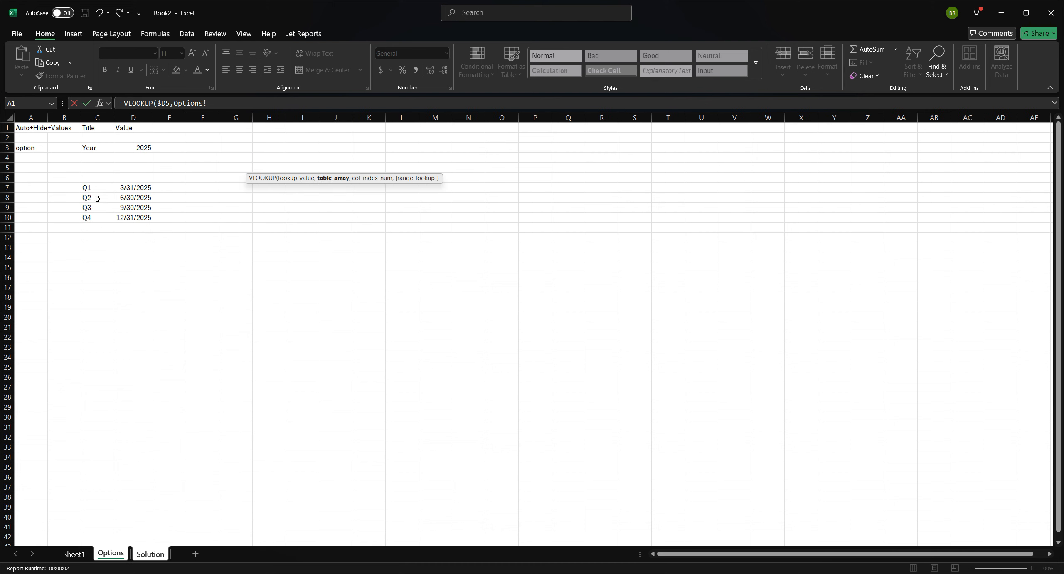
pyautogui.moveTo(96, 188); pyautogui.dragTo(128, 214)
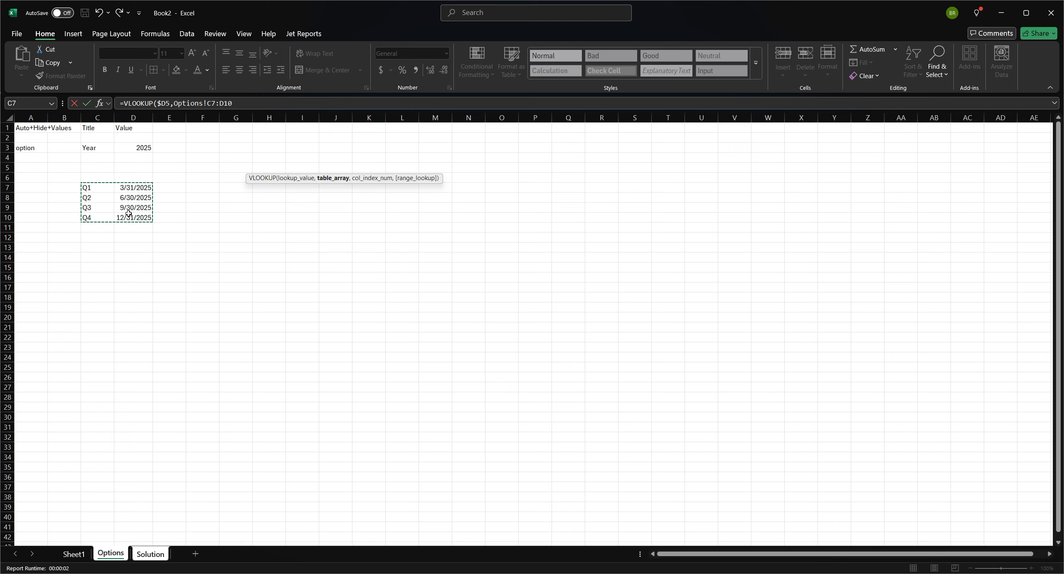
pyautogui.press('F4')
pyautogui.click(281, 108)
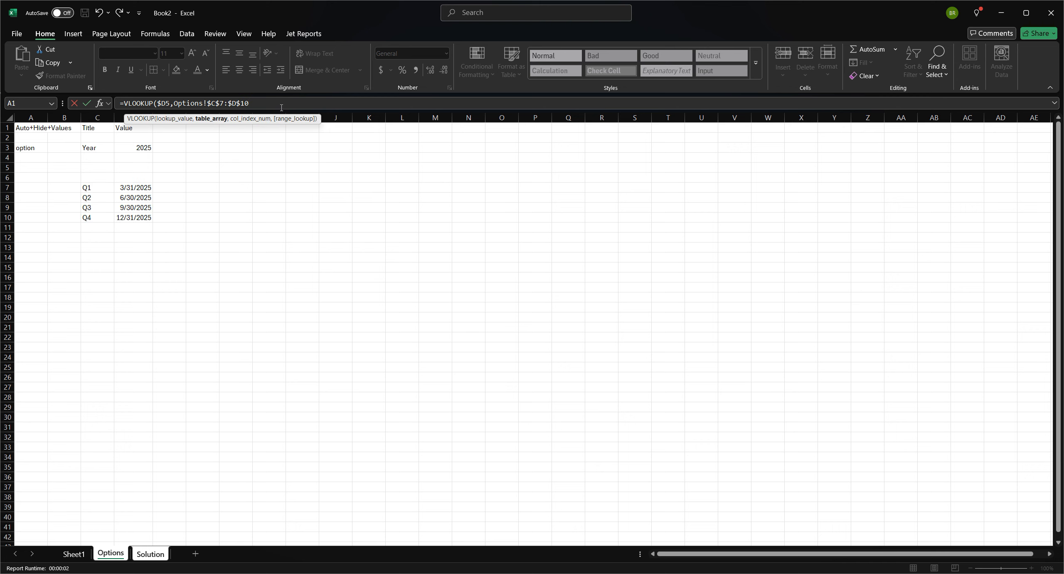
pyautogui.write(',2,')
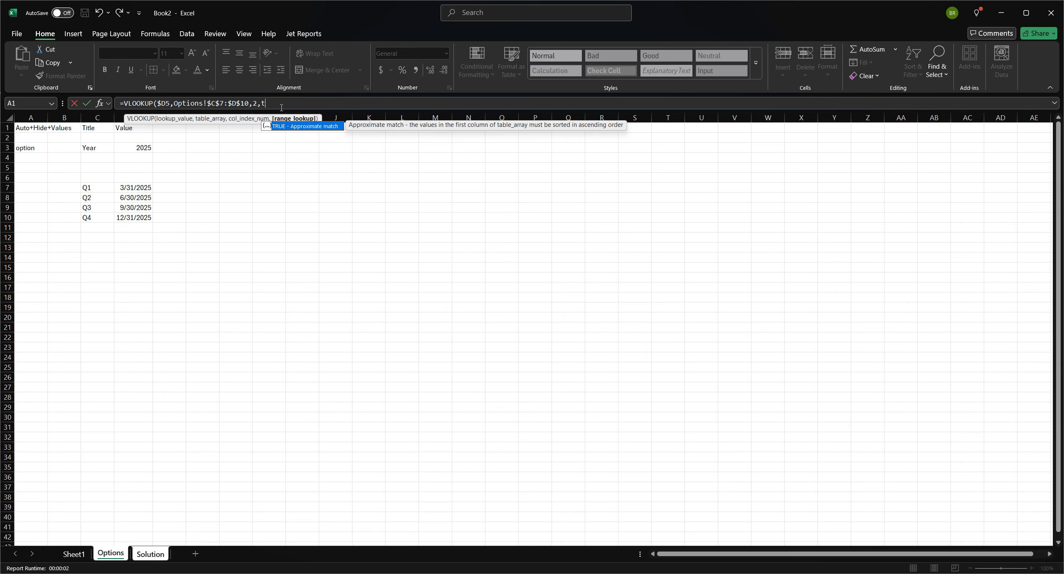
pyautogui.write('false)')
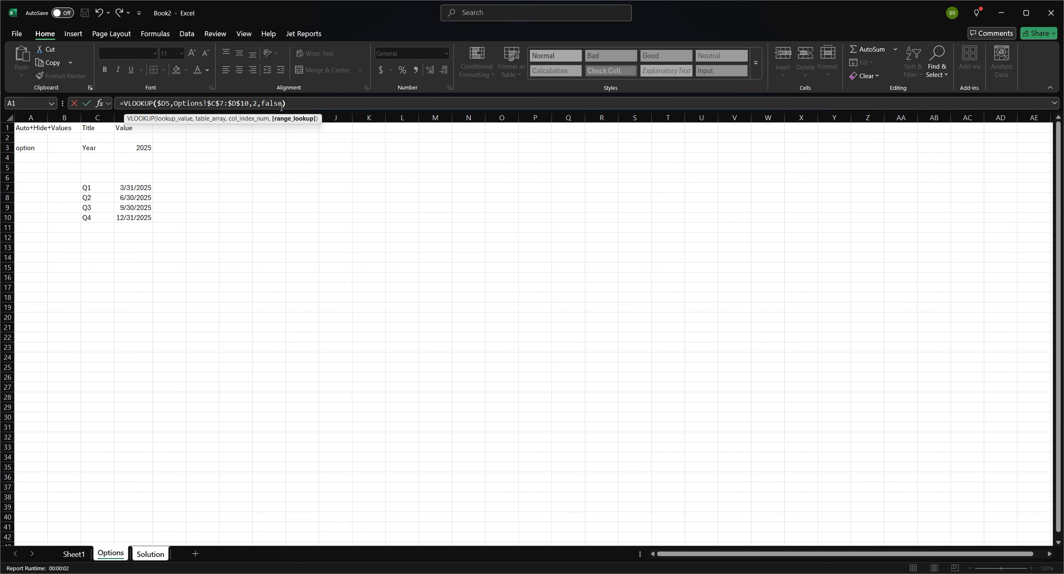
pyautogui.press('Return')
# - Format the Date cell G5 as a short date
pyautogui.click(255, 166)
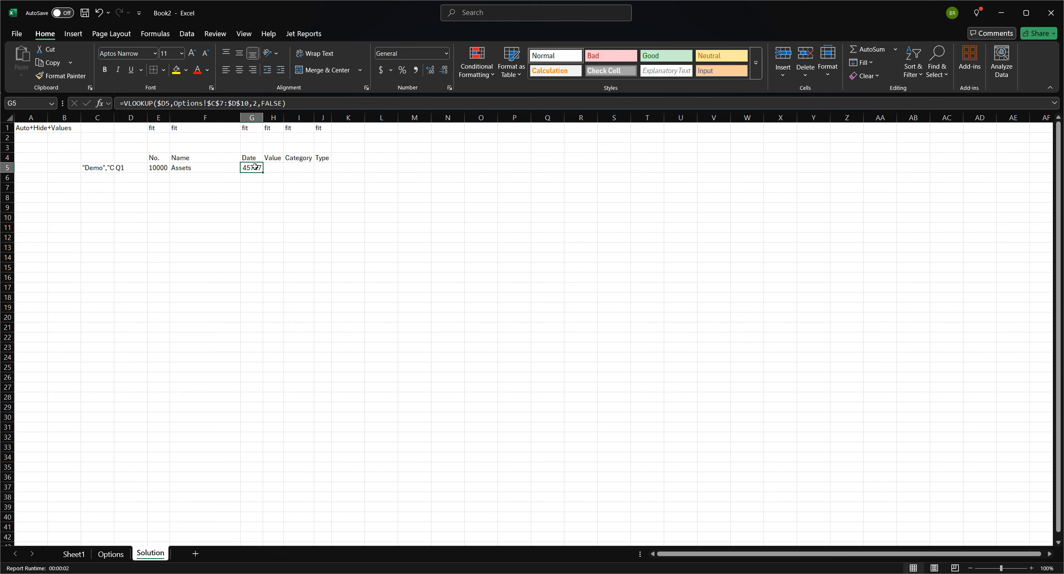
pyautogui.click(447, 63)
pyautogui.click(422, 169)
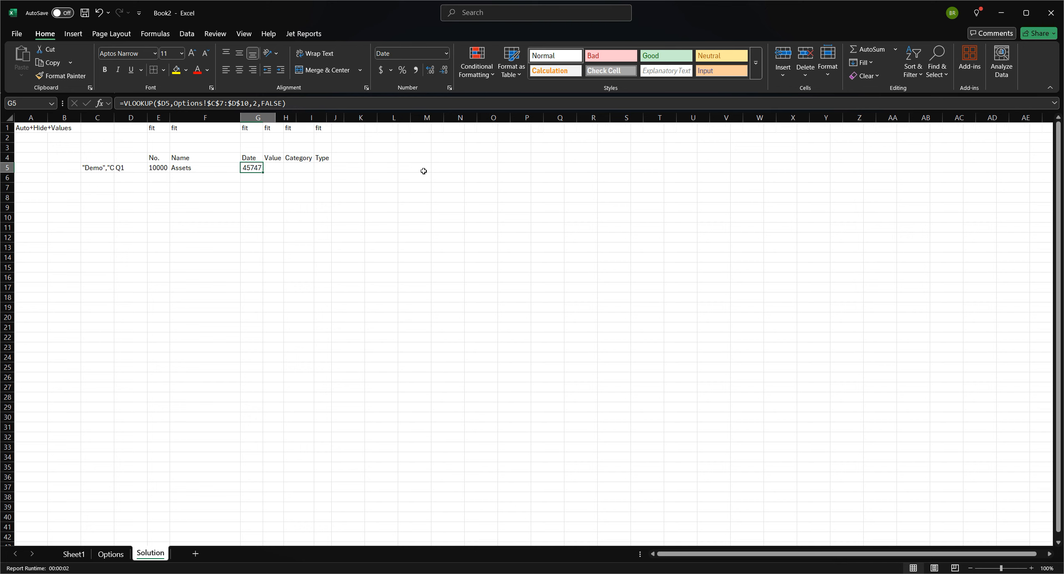
# - Run the report, check the quarter-end dates against the Q1 to Q4 rows, and return to design mode
pyautogui.click(304, 34)
pyautogui.click(51, 56)
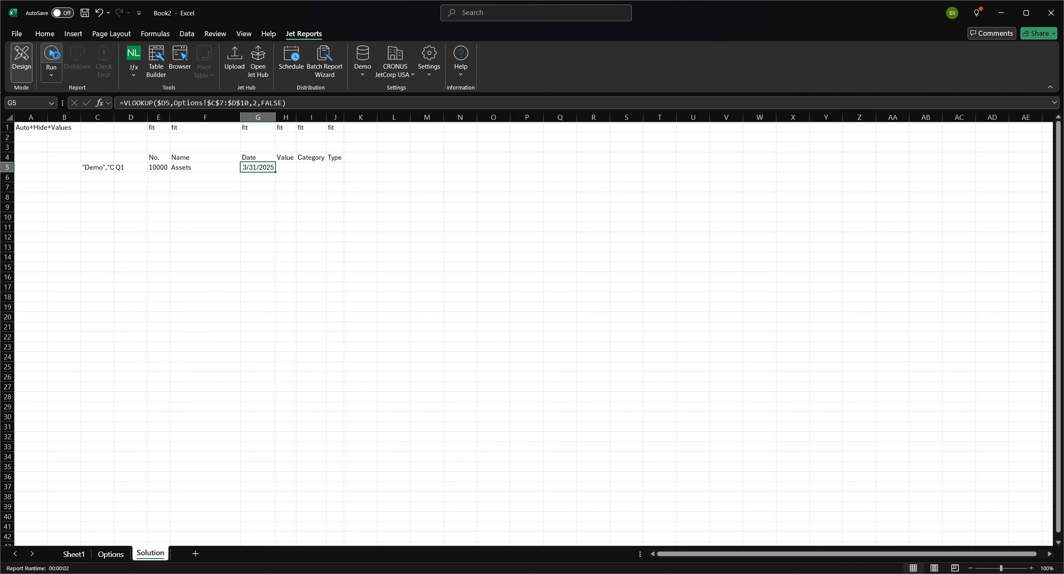
pyautogui.click(627, 405)
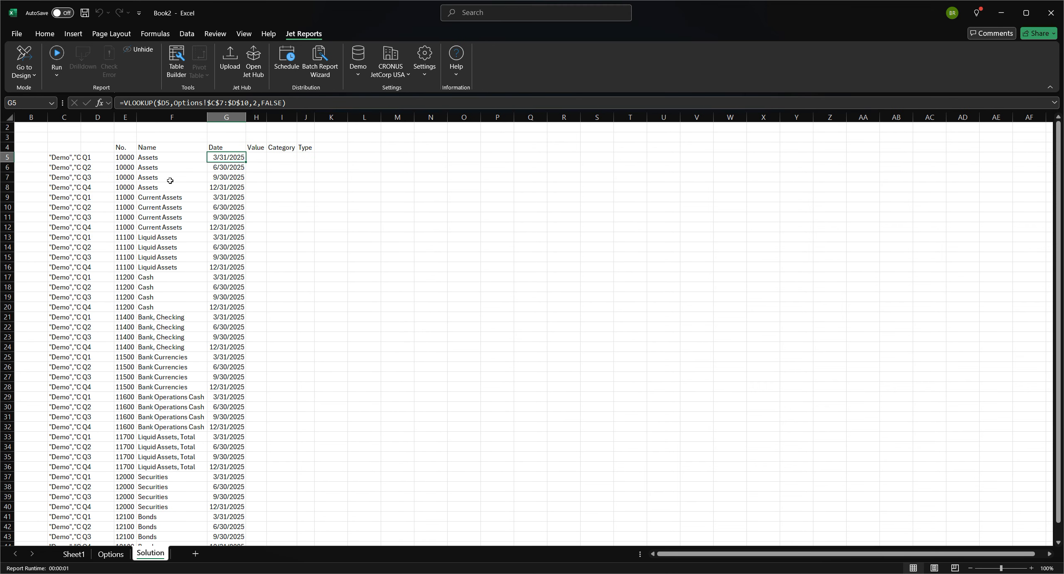
pyautogui.moveTo(97, 157); pyautogui.dragTo(98, 187)
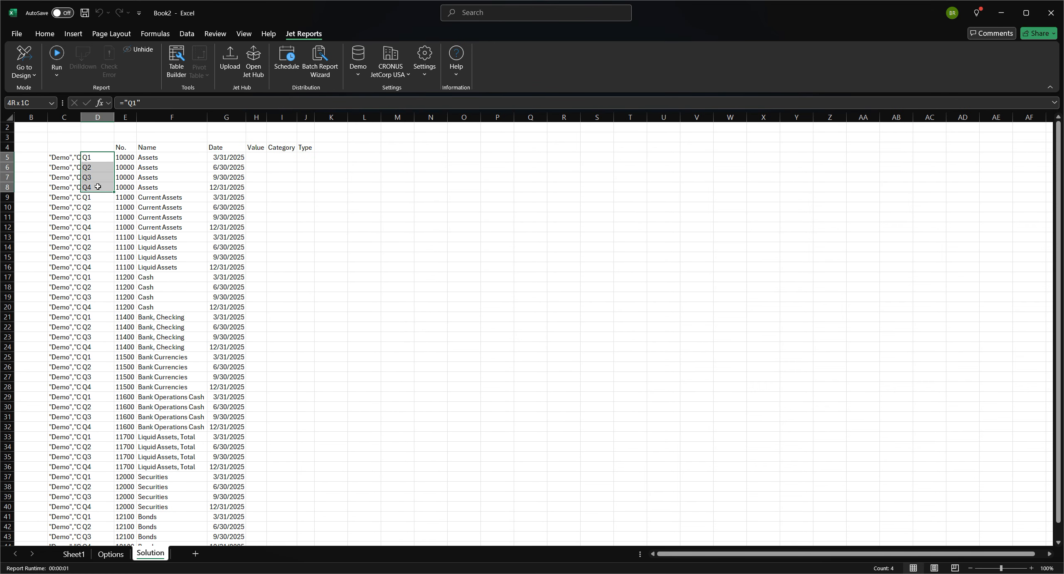
pyautogui.moveTo(225, 157); pyautogui.dragTo(224, 227)
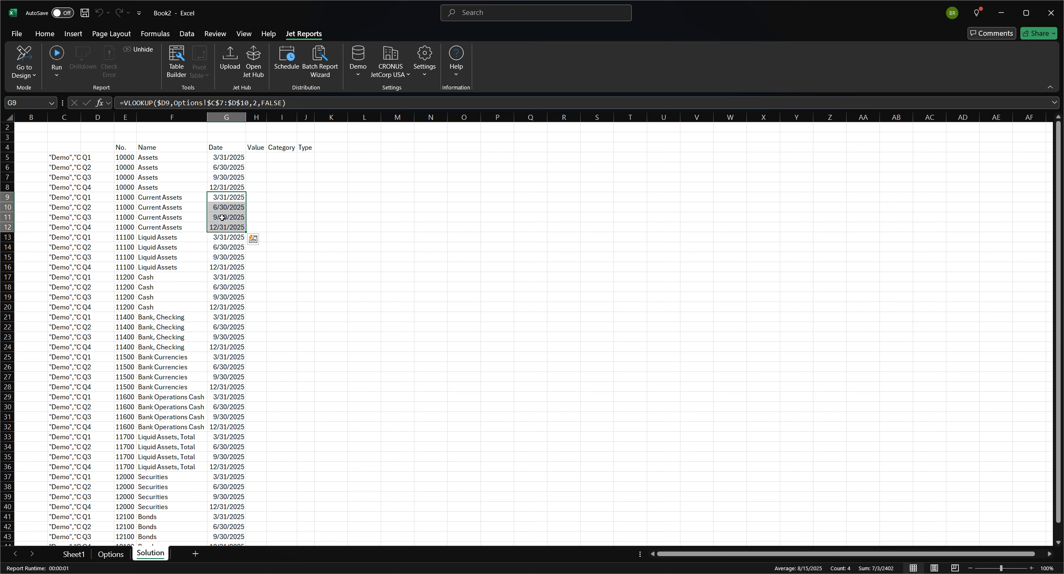
pyautogui.click(24, 63)
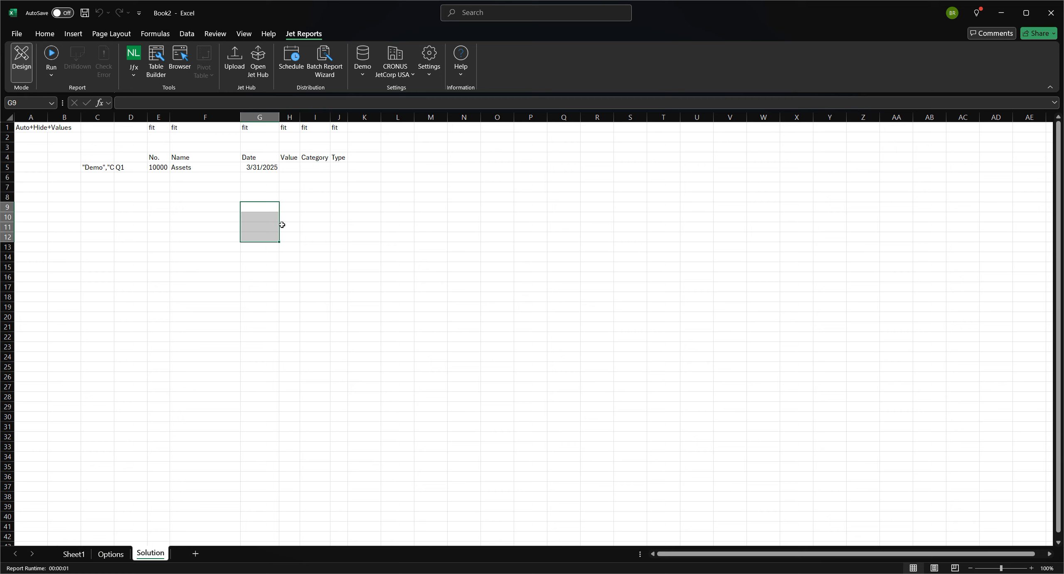
# - Enter "Gewerblicher Betrag" in Category cell I5 and "Netto" in Type cell J5
pyautogui.click(322, 169)
pyautogui.click(339, 168)
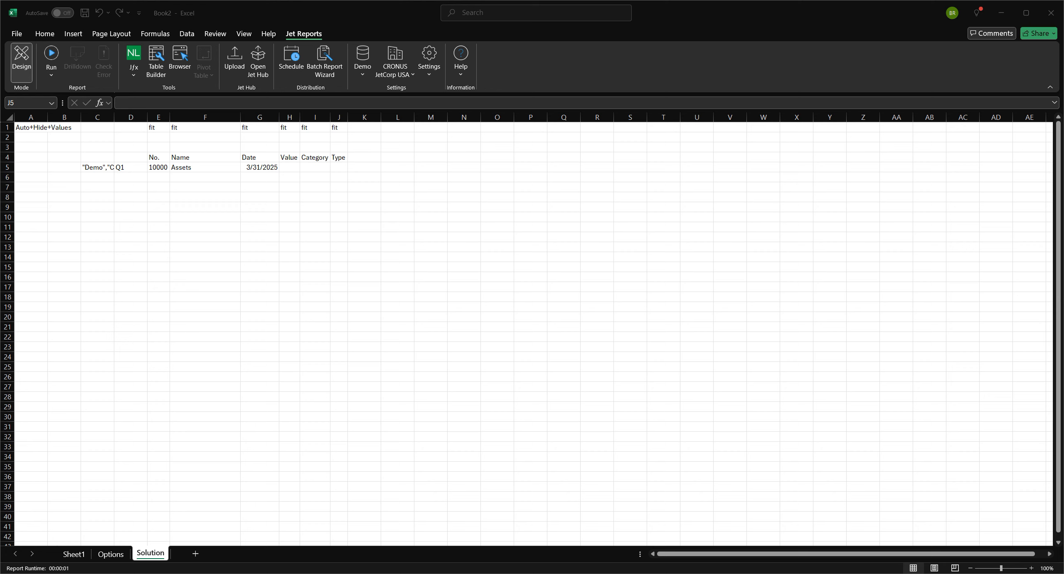
pyautogui.click(320, 167)
pyautogui.write('Gewerblicher Betrag')
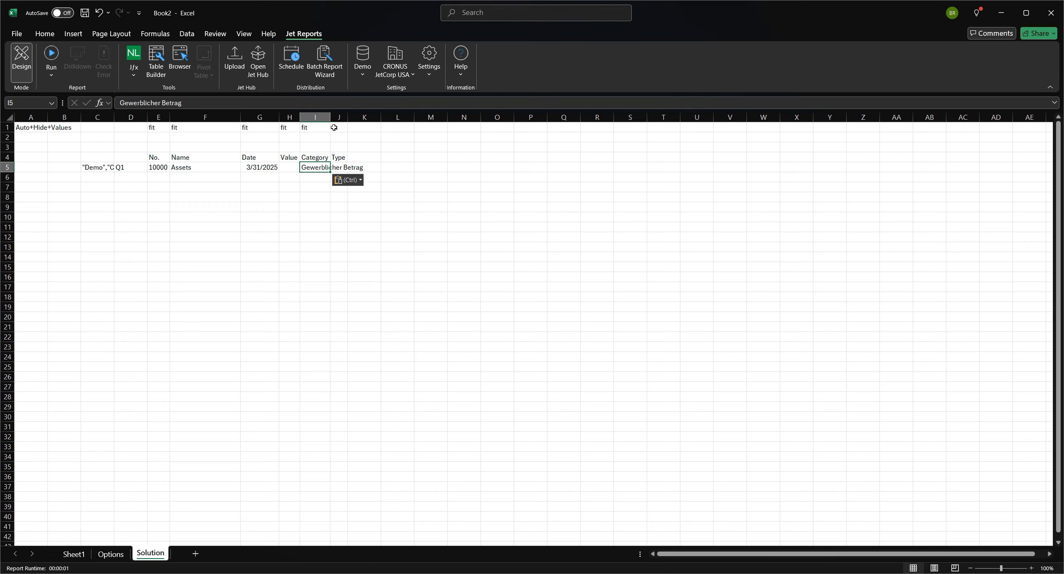
pyautogui.hotkey('alt', 'Tab')
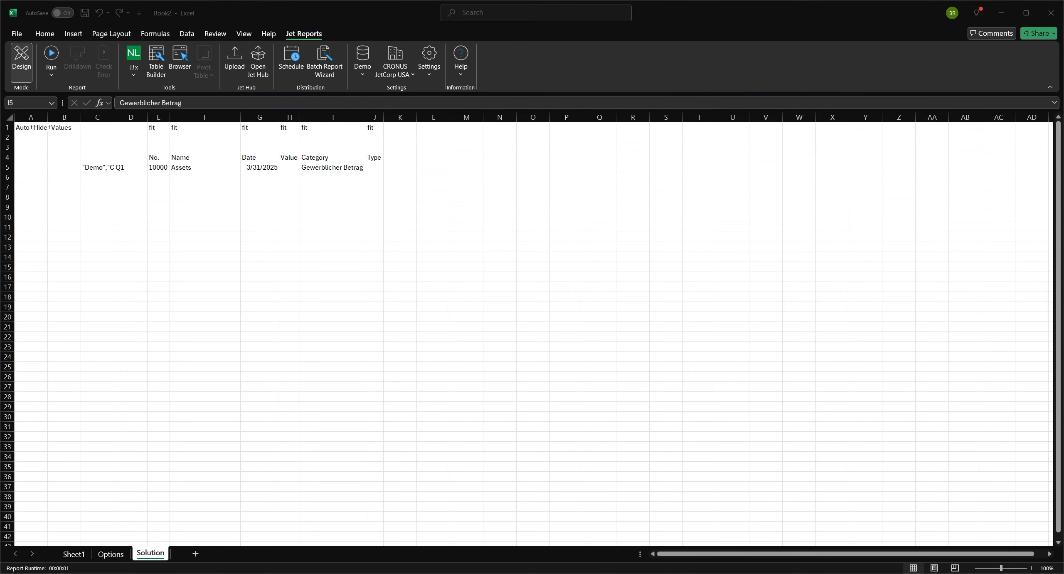
pyautogui.click(375, 169)
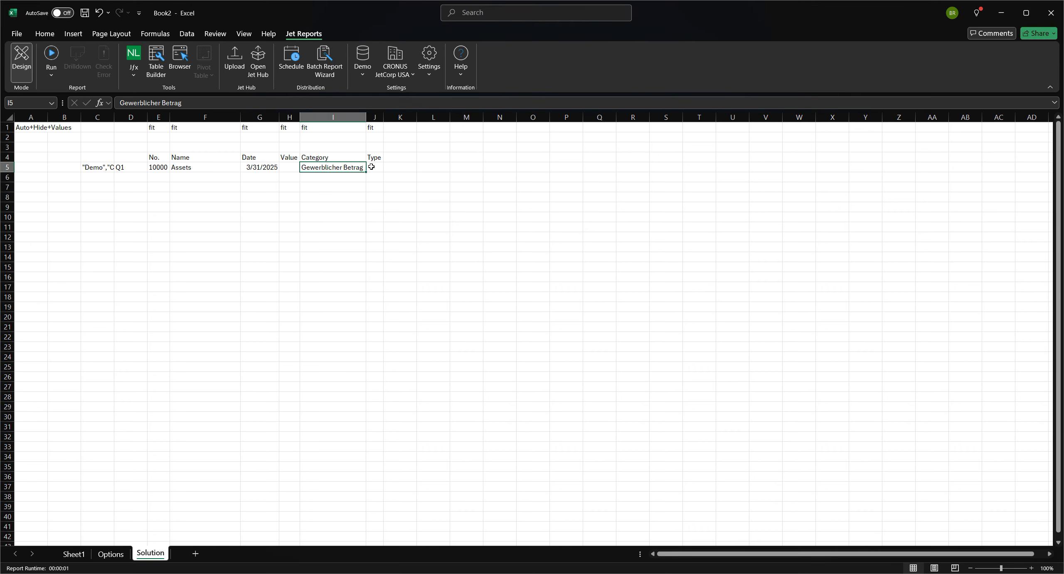
pyautogui.write('Netto')
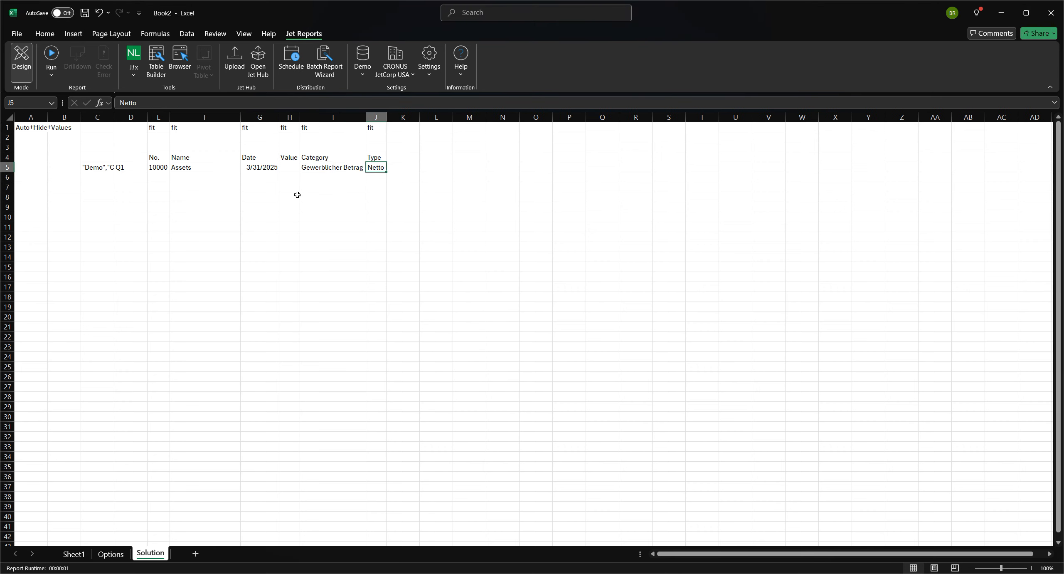
# - Run the report, review the repeated Category and Type entries, and return to design mode
pyautogui.click(51, 59)
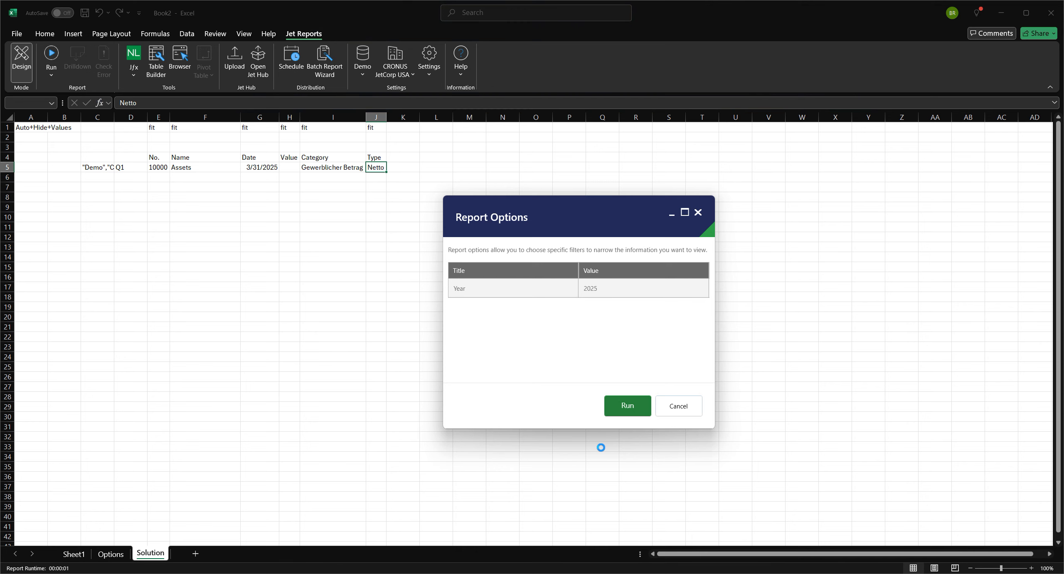
pyautogui.click(622, 404)
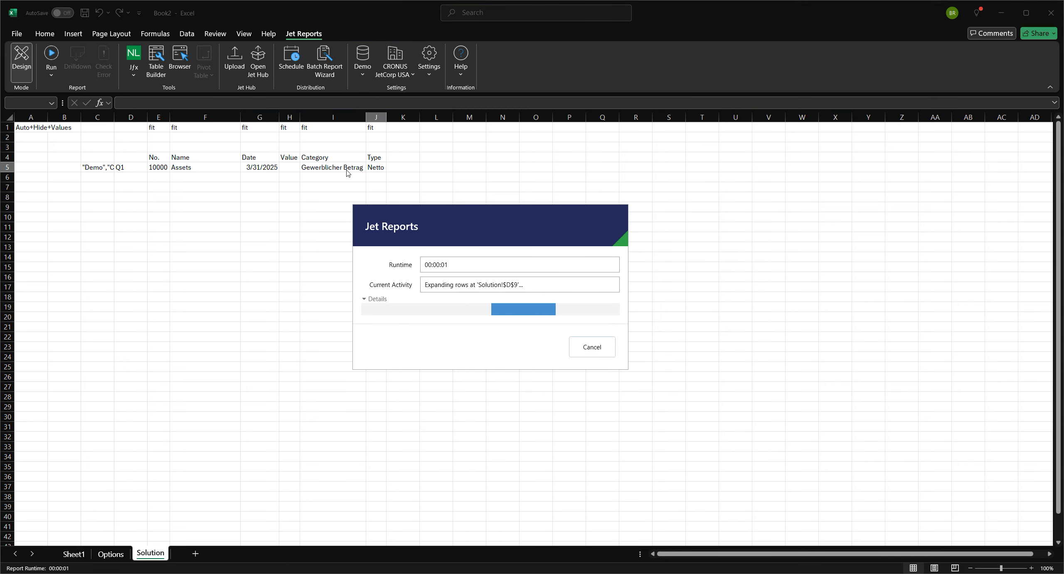
pyautogui.moveTo(315, 161); pyautogui.dragTo(338, 434)
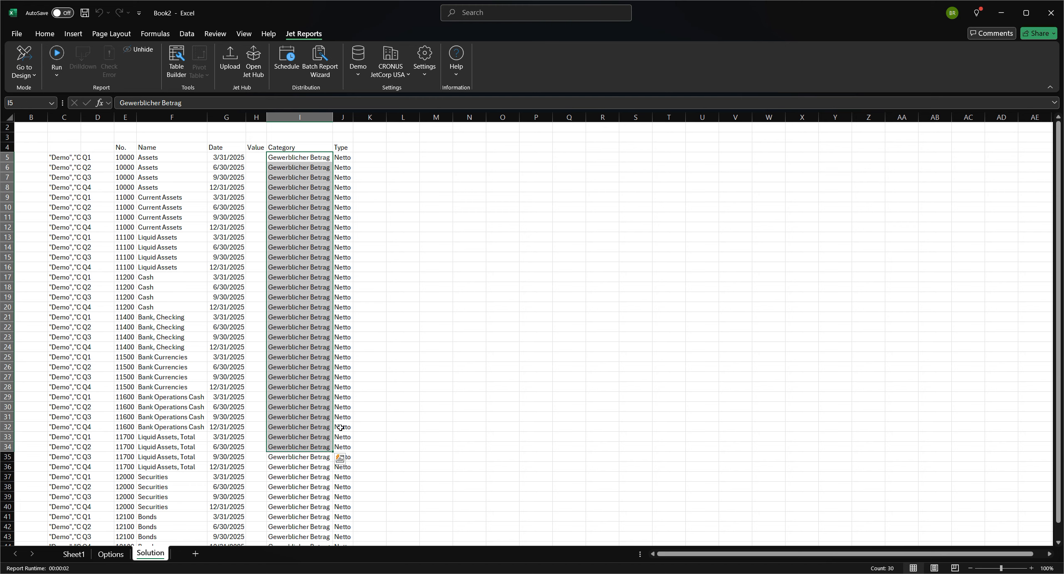
pyautogui.click(24, 62)
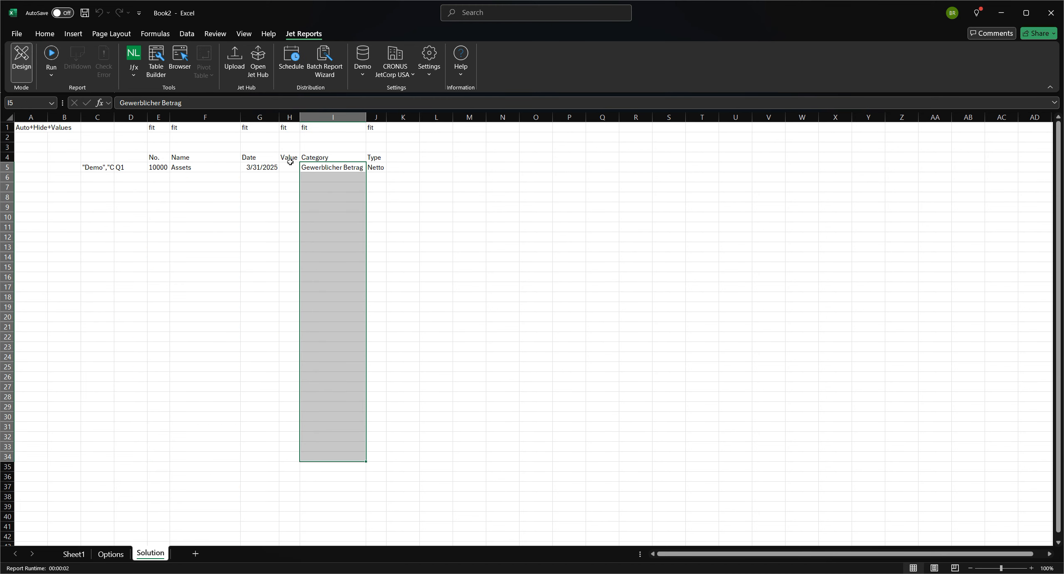
# - Select Value cell H5 and compare the export and list layouts on Sheet1 before returning to the Solution sheet
pyautogui.click(290, 166)
pyautogui.click(74, 554)
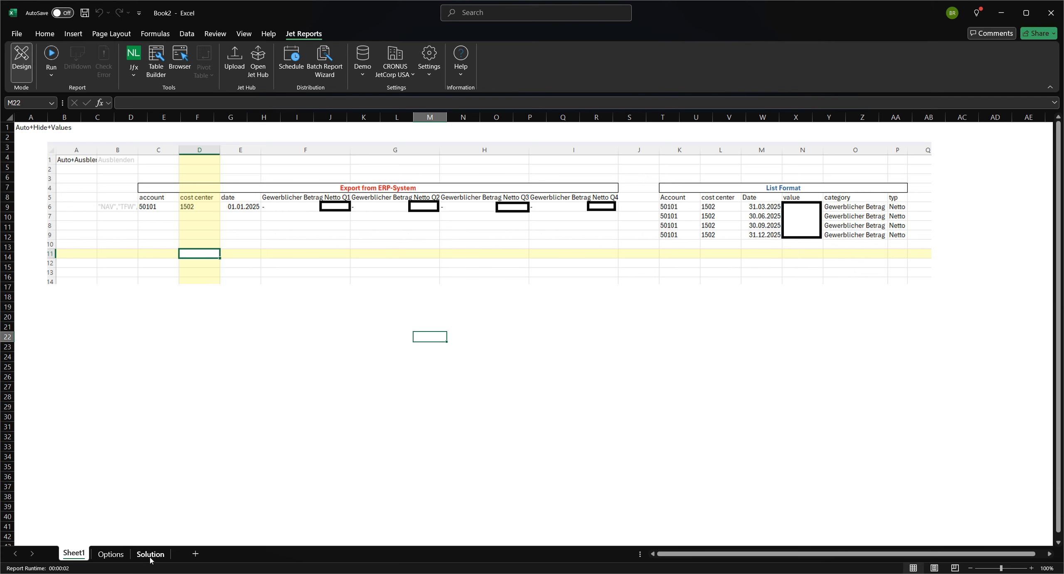
pyautogui.click(111, 554)
pyautogui.click(151, 553)
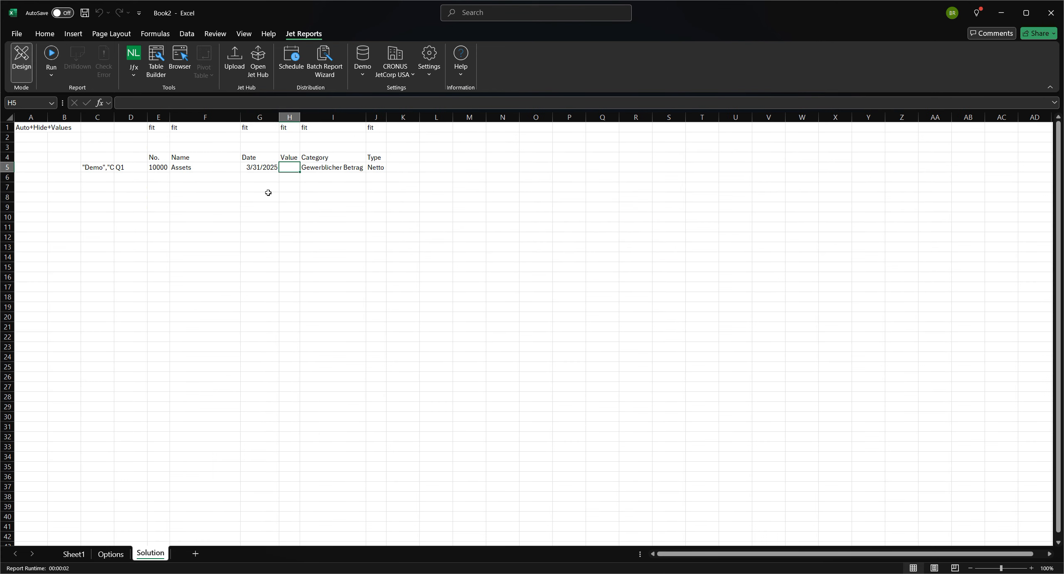
# - Start an NF function in Value cell H5 with $C5 as its key
pyautogui.click(133, 72)
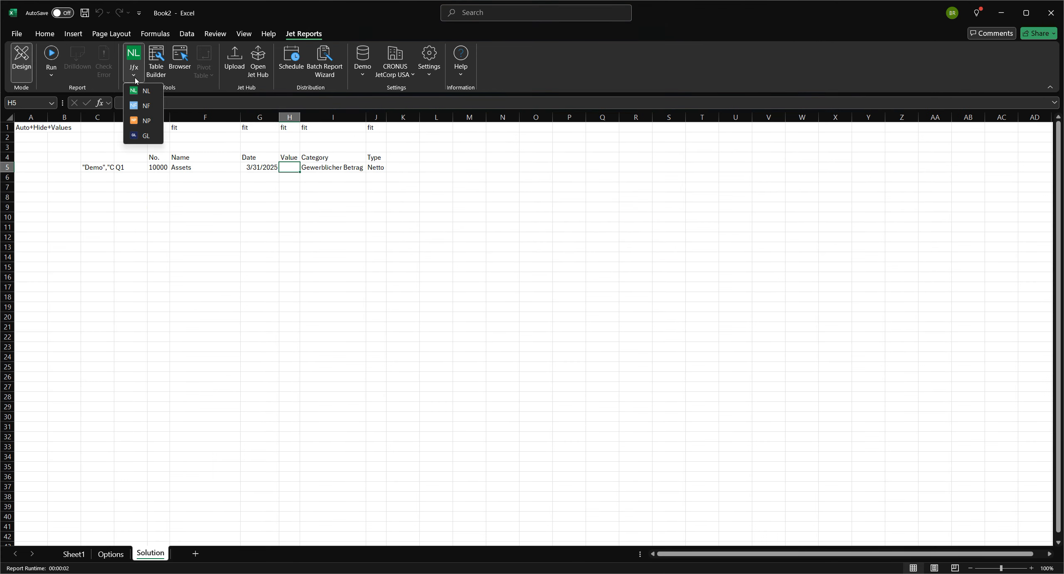
pyautogui.click(143, 106)
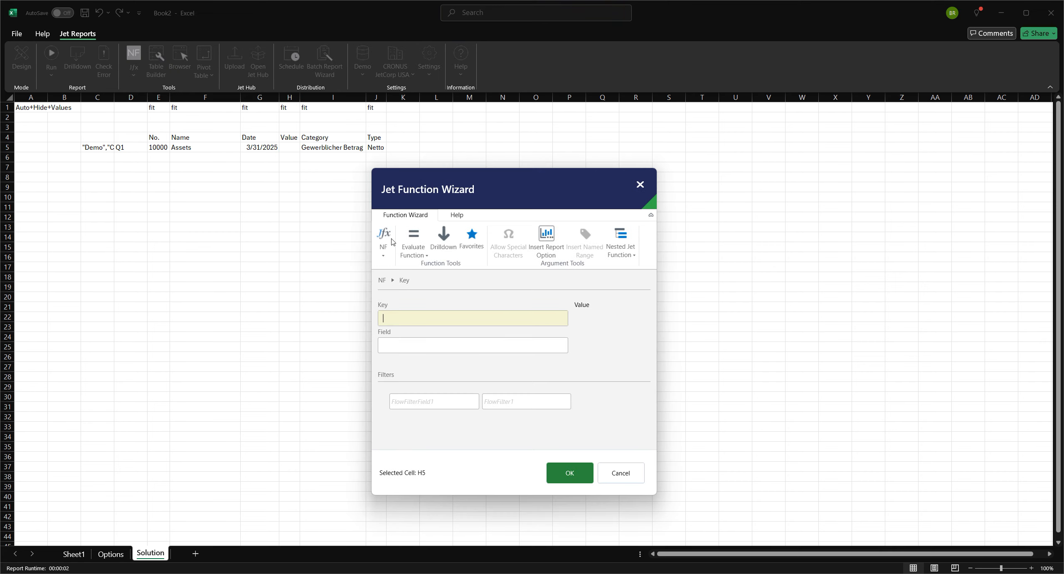
pyautogui.click(90, 147)
# - Set the NF function's field to the category, type and quarter joined with spaces: I5&" "&J5&" "&D5
pyautogui.click(459, 347)
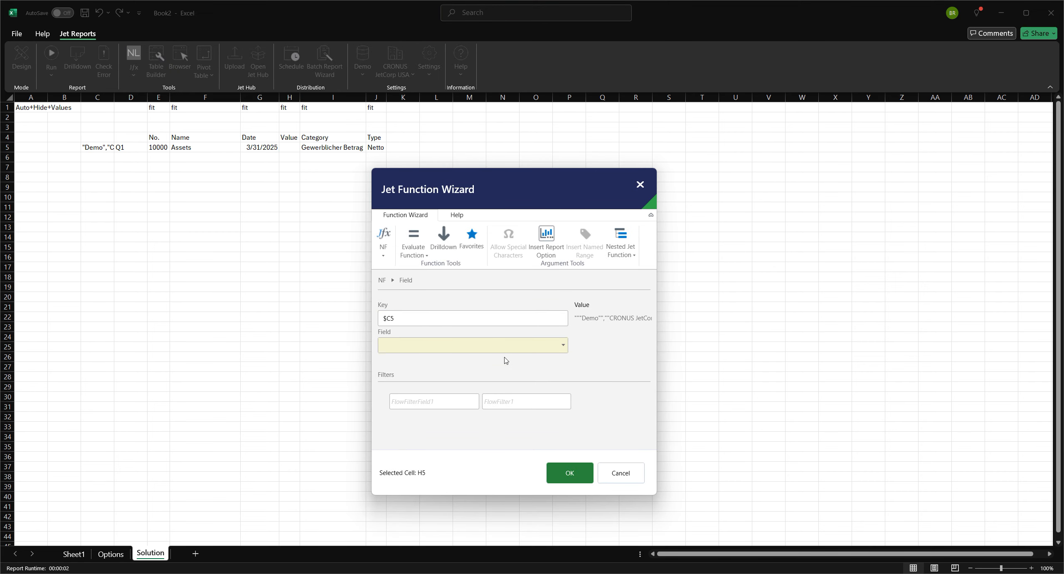
pyautogui.click(339, 147)
pyautogui.click(337, 147)
pyautogui.click(457, 350)
pyautogui.click(378, 150)
pyautogui.press('F4')
pyautogui.click(465, 344)
pyautogui.click(138, 148)
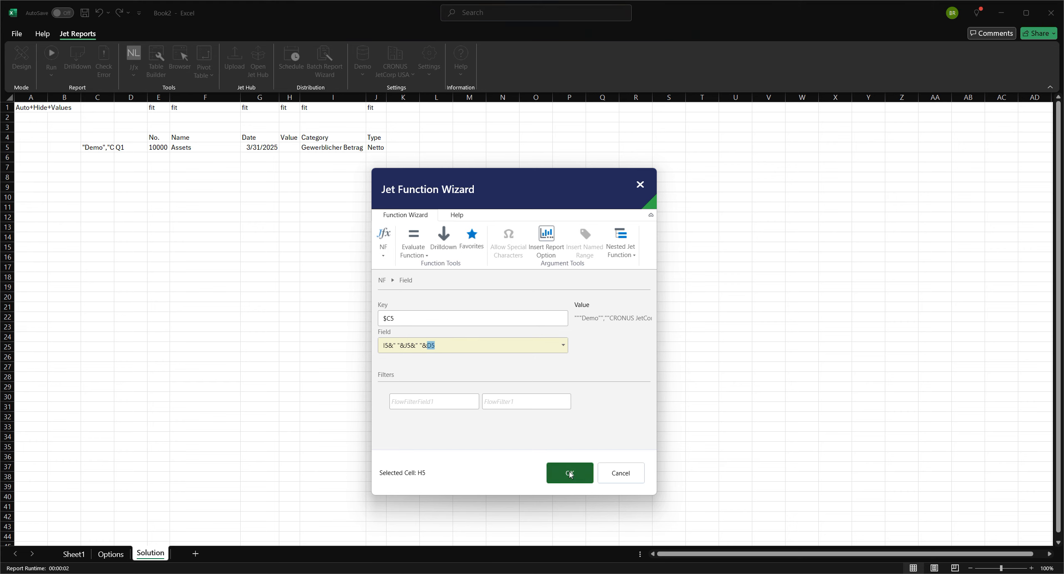
pyautogui.click(447, 401)
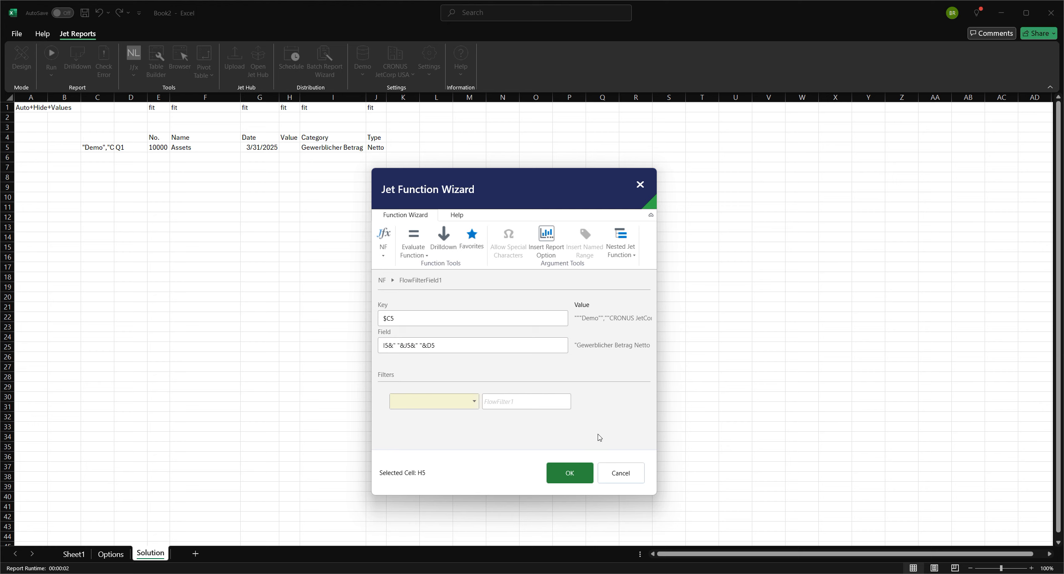
# - Insert the completed NF function into Value cell H5 and autofit column H
pyautogui.moveTo(656, 438); pyautogui.dragTo(817, 433)
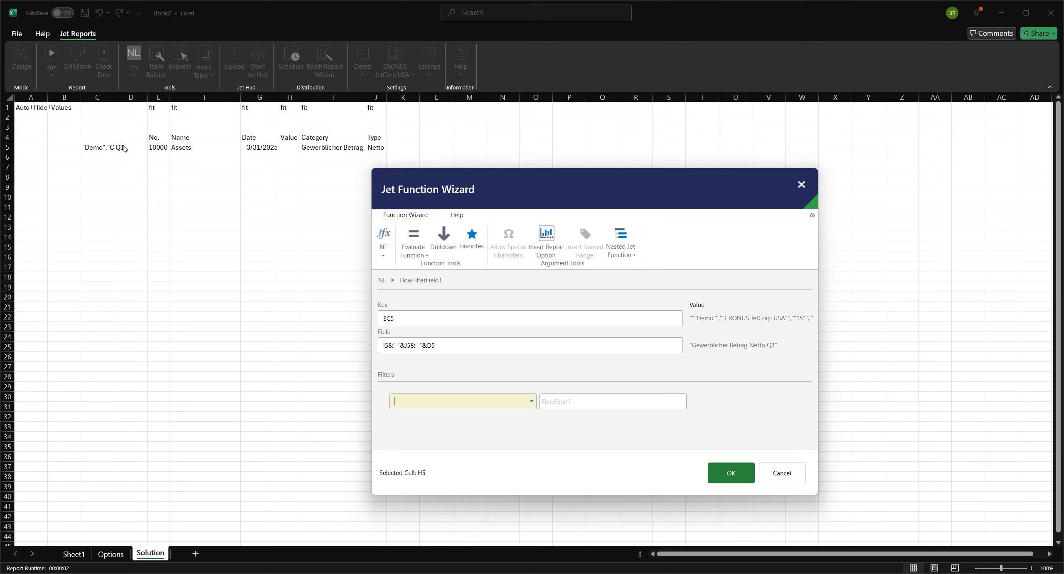
pyautogui.click(731, 472)
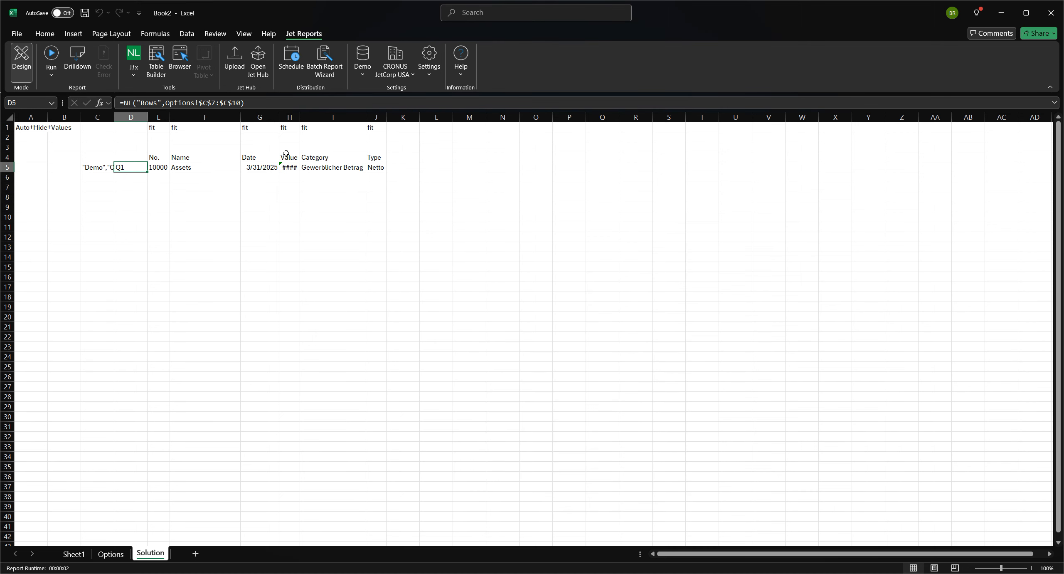
pyautogui.doubleClick(300, 116)
pyautogui.click(303, 166)
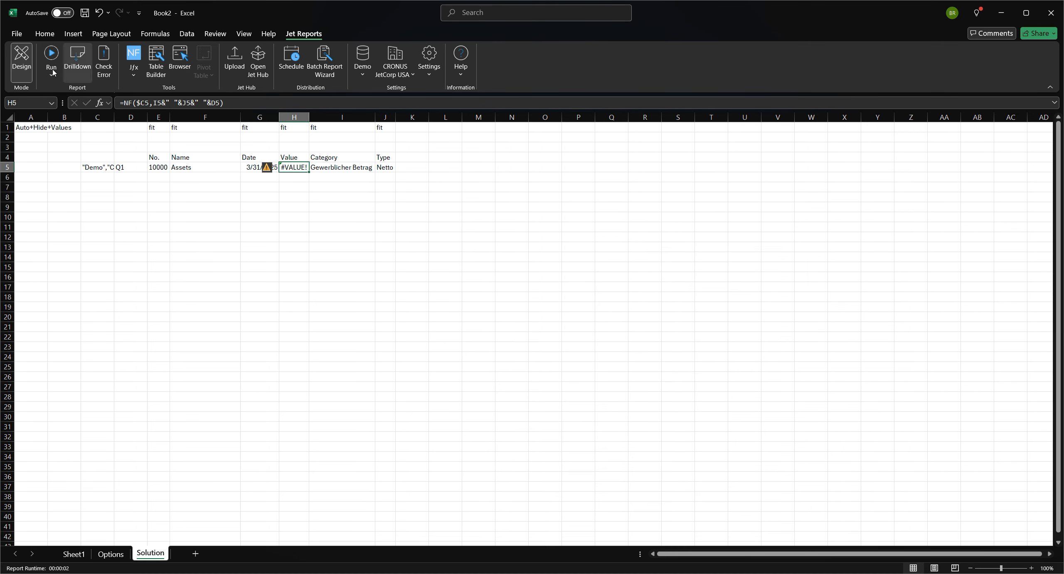
# - Run the report with the new NF-based Value column
pyautogui.click(53, 73)
pyautogui.click(631, 408)
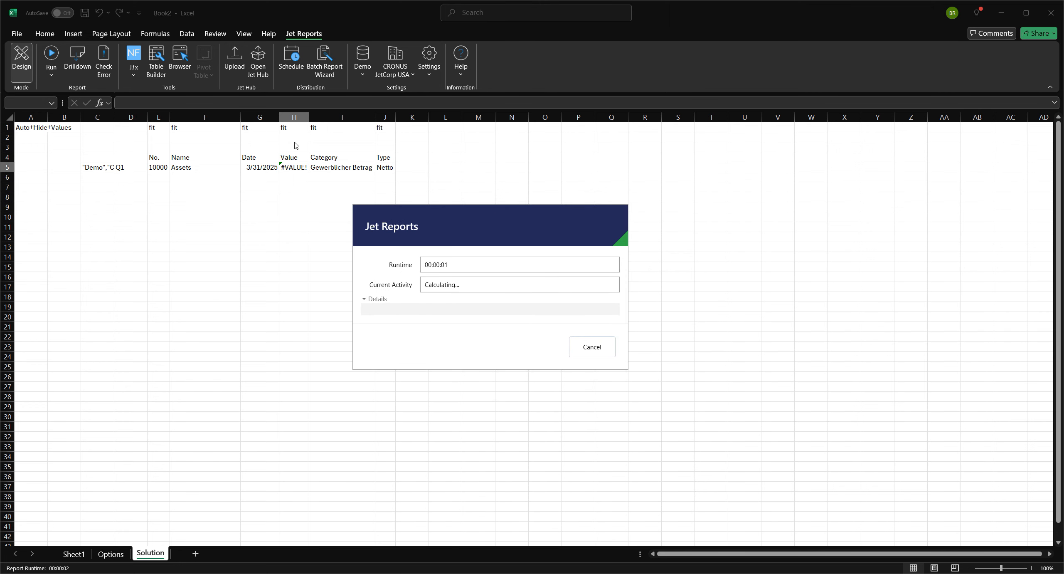
pyautogui.click(514, 328)
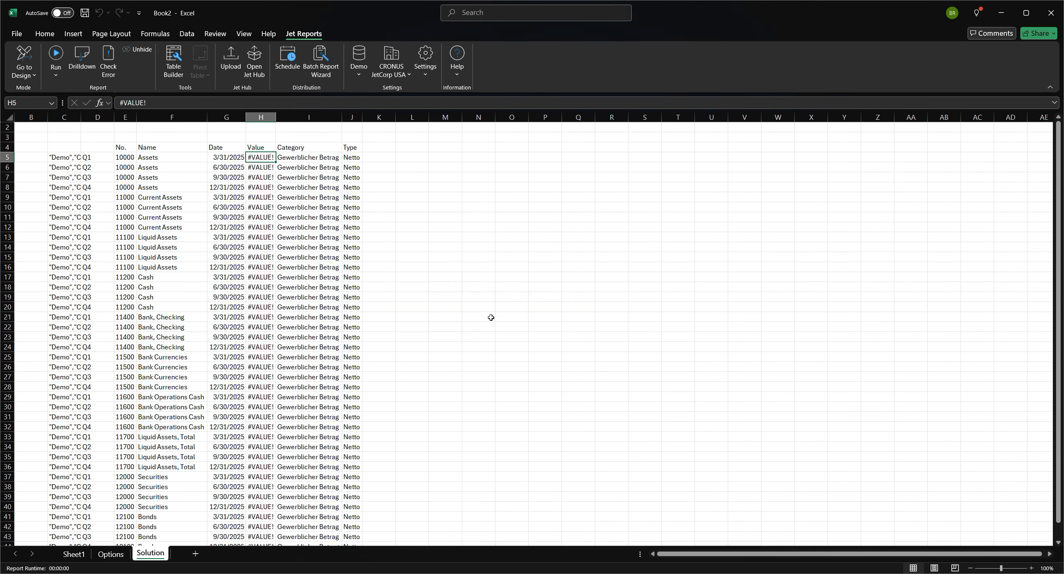
# - Check the Jet Reports errors of Value cells H6, H7 and H8 for the first account's Q2 to Q4 rows
pyautogui.click(263, 168)
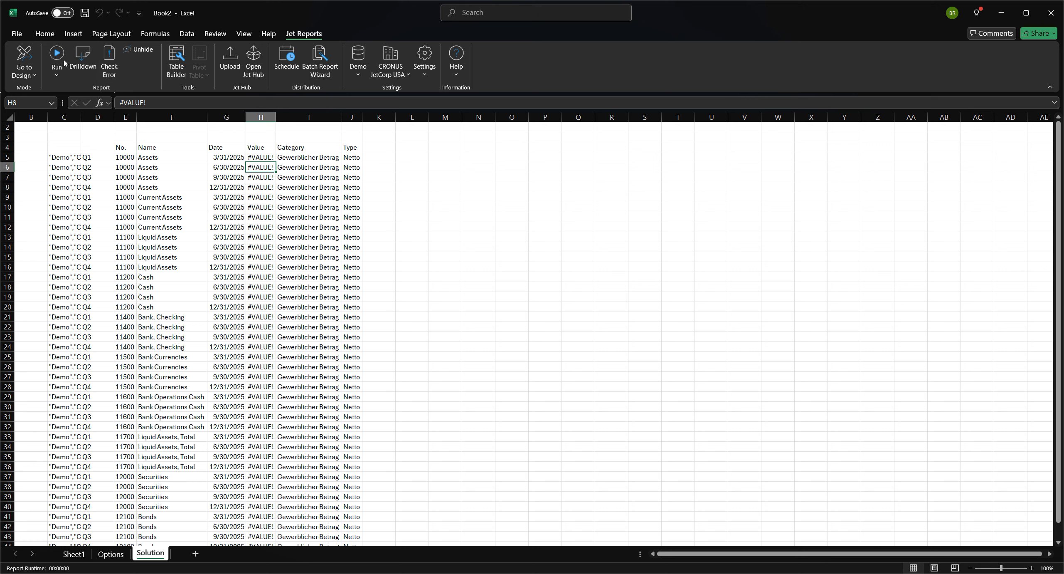
pyautogui.click(109, 62)
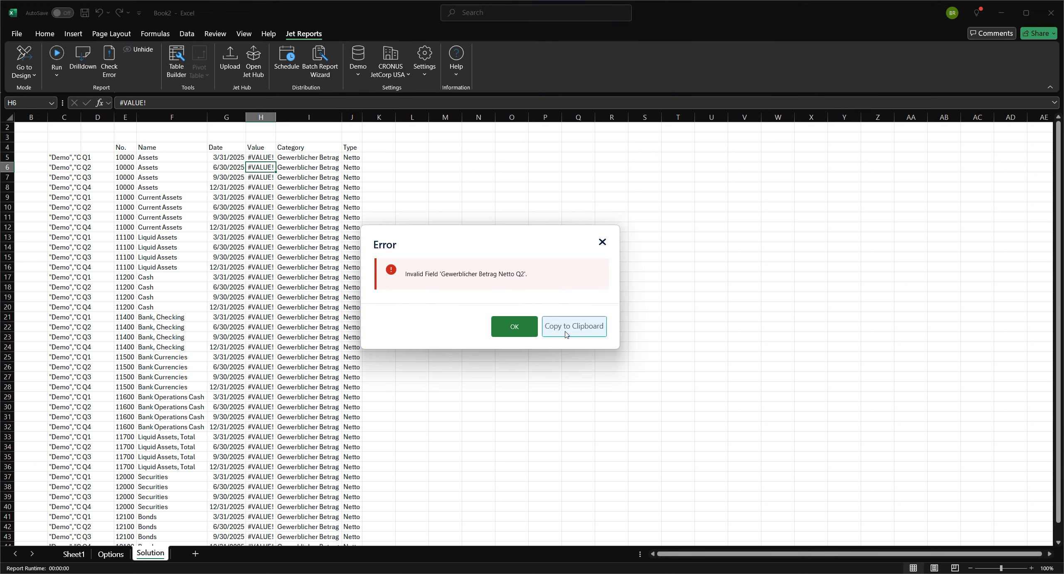
pyautogui.click(602, 242)
pyautogui.click(273, 179)
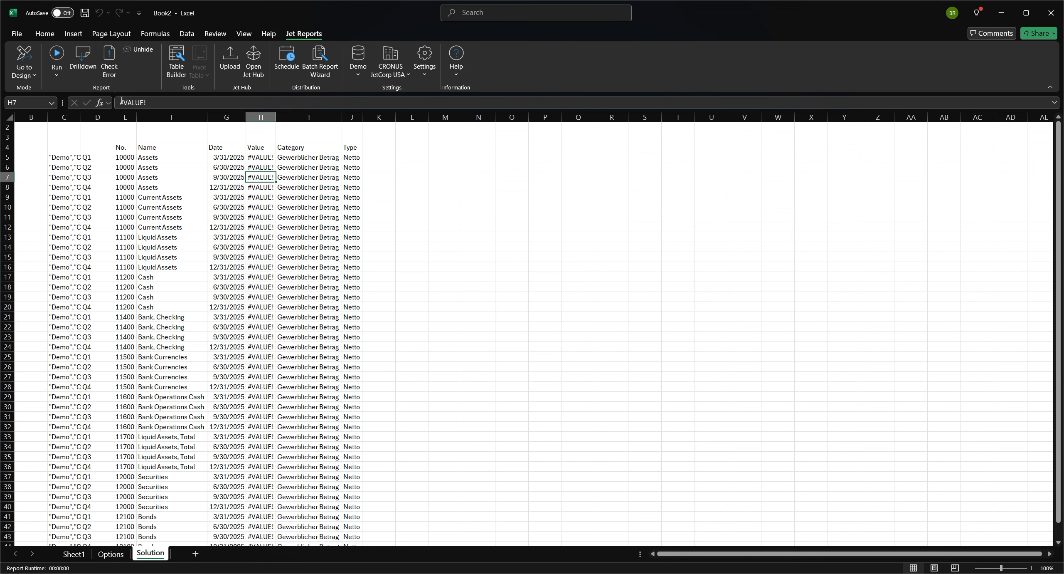
pyautogui.click(109, 62)
pyautogui.click(514, 326)
pyautogui.click(260, 187)
pyautogui.click(109, 62)
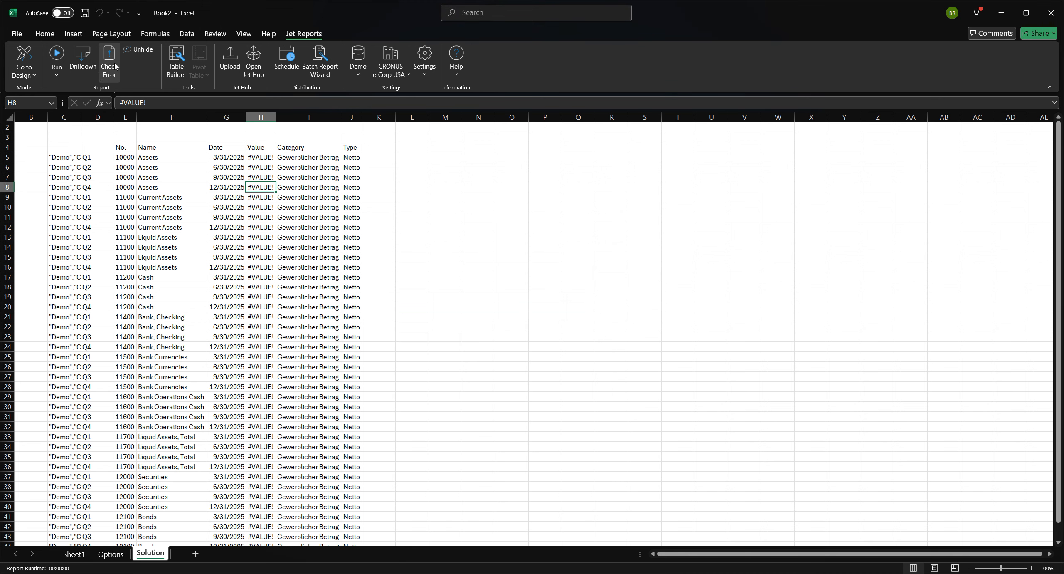
pyautogui.click(516, 320)
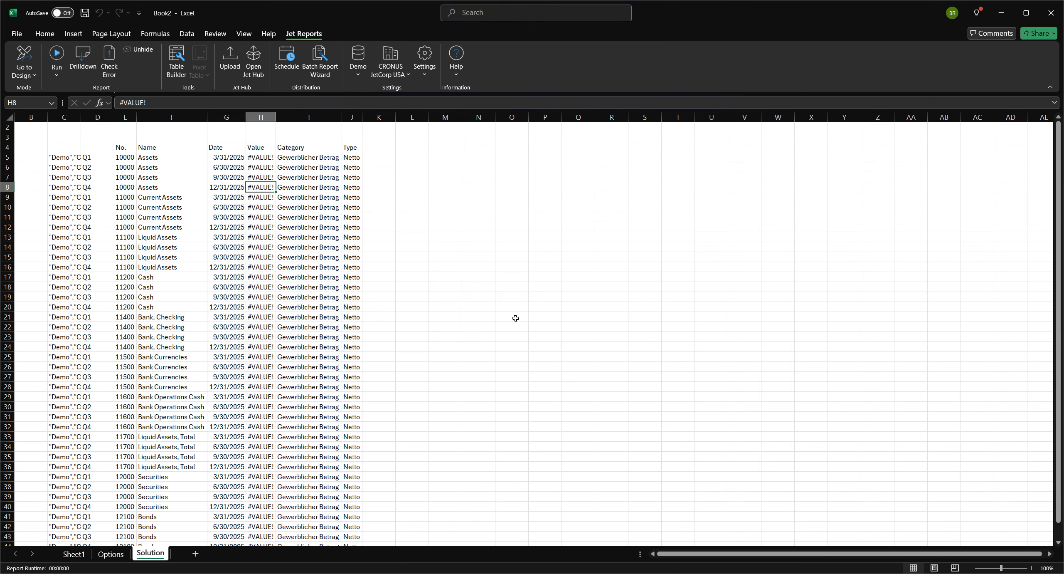
# - Compare the generated rows in columns No. through Type with the List Format layout on Sheet1, ending on the Solution sheet
pyautogui.click(264, 157)
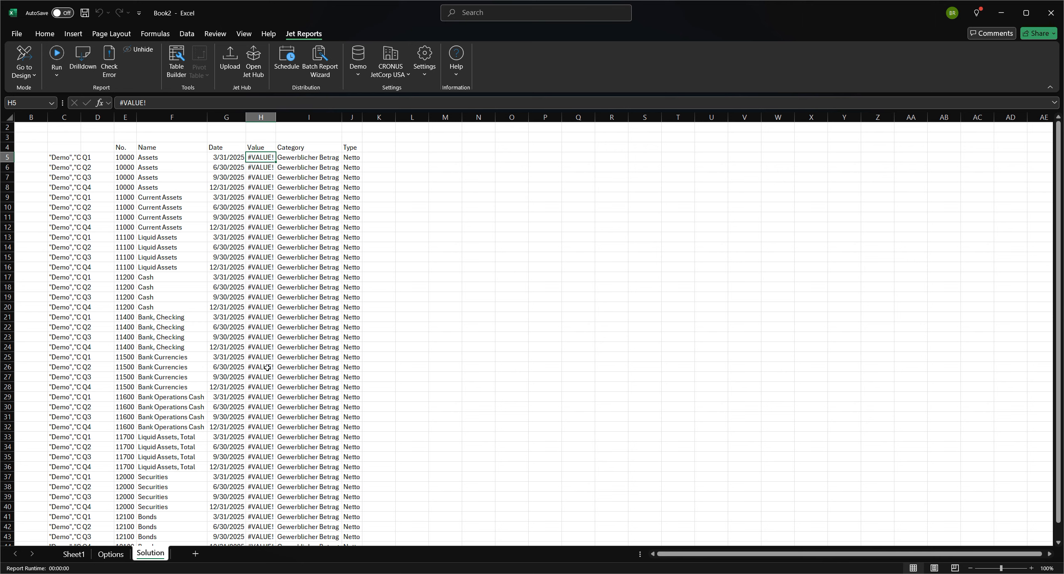
pyautogui.moveTo(124, 159); pyautogui.dragTo(365, 377)
pyautogui.click(74, 554)
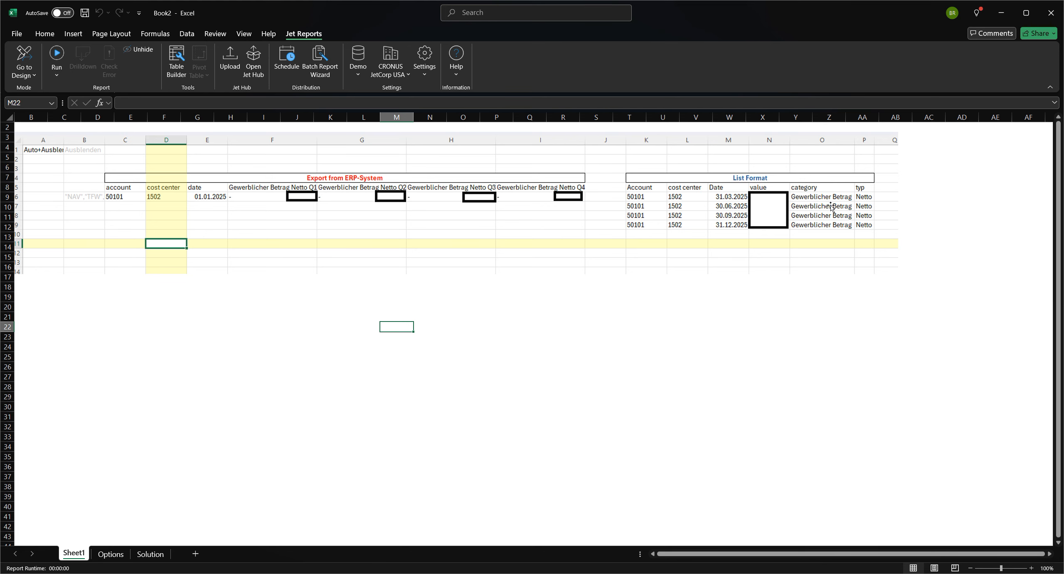
pyautogui.click(150, 553)
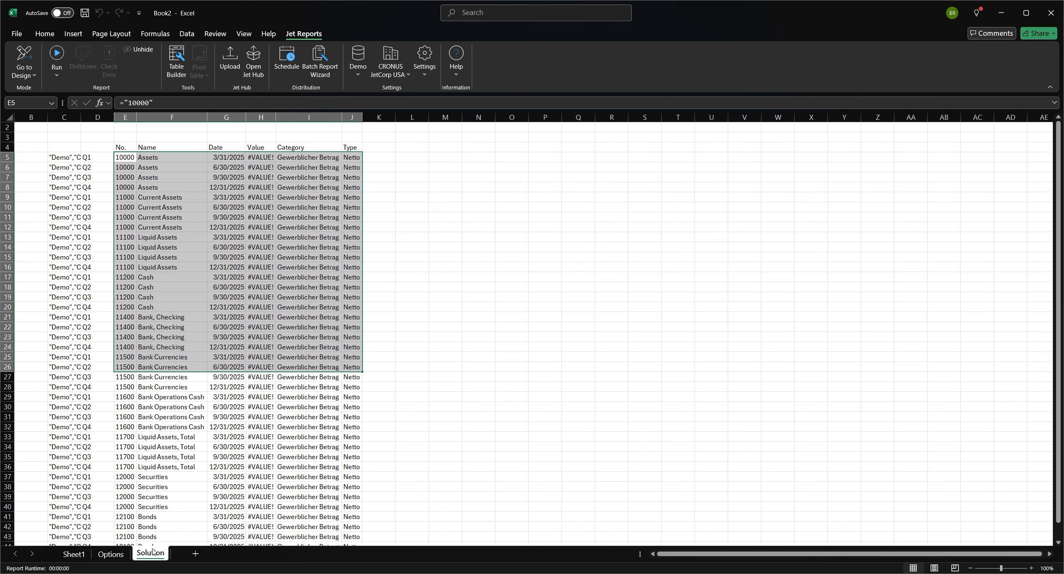
pyautogui.click(455, 244)
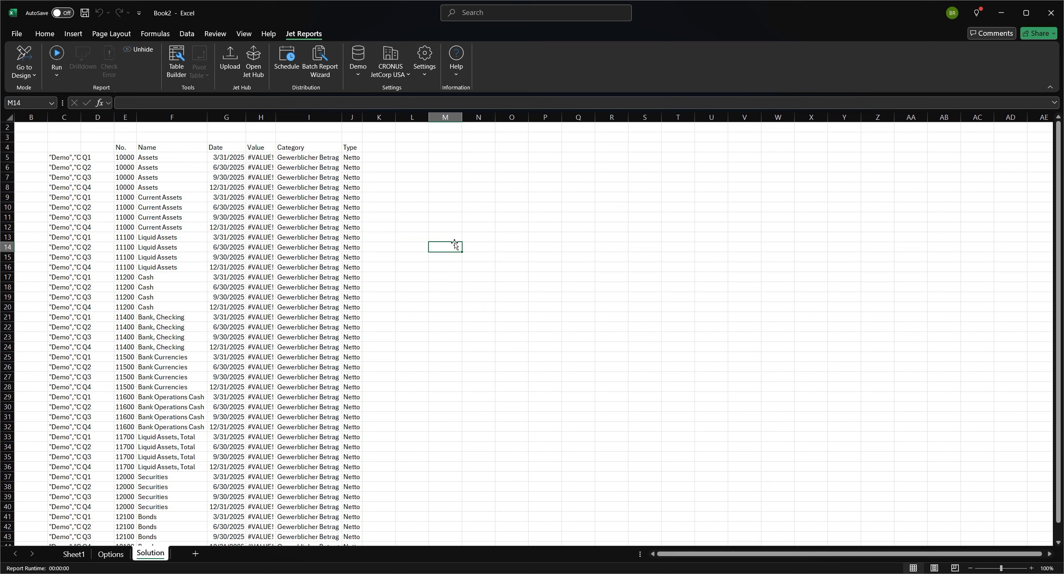